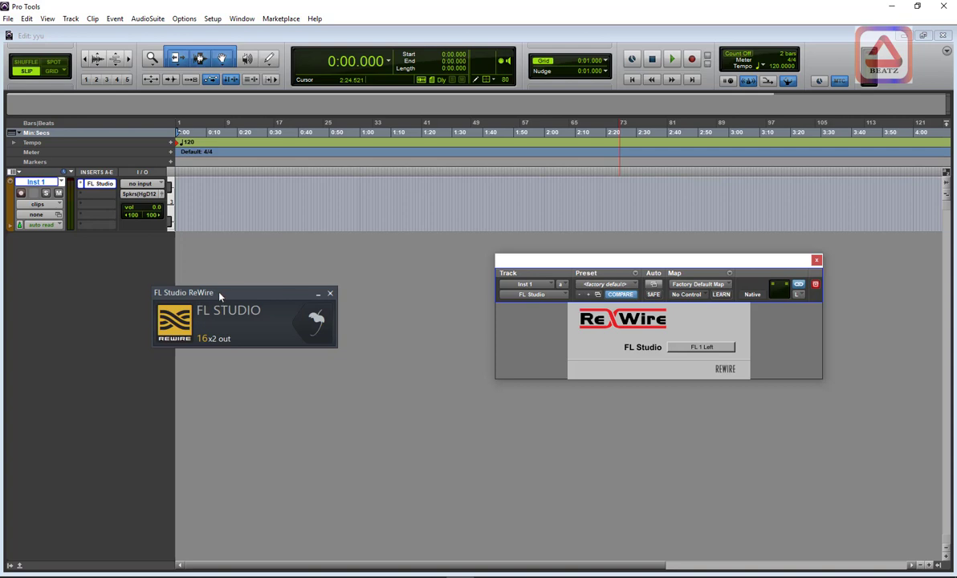
Reposition the FL Studio ReWire window and the ReWire plug-in window, and review the plug-in's available output channels
left_click_drag(219, 296, 228, 294)
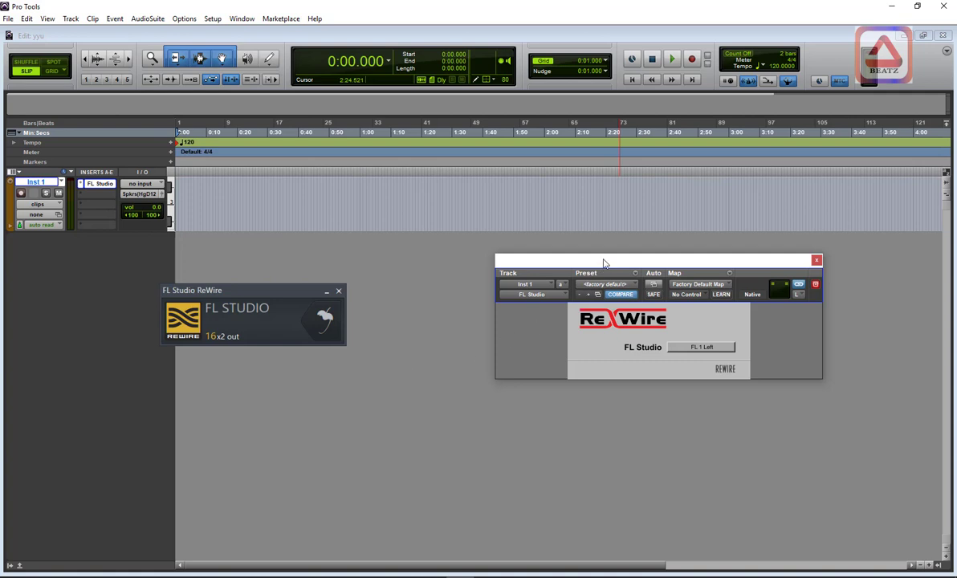
left_click_drag(606, 258, 607, 243)
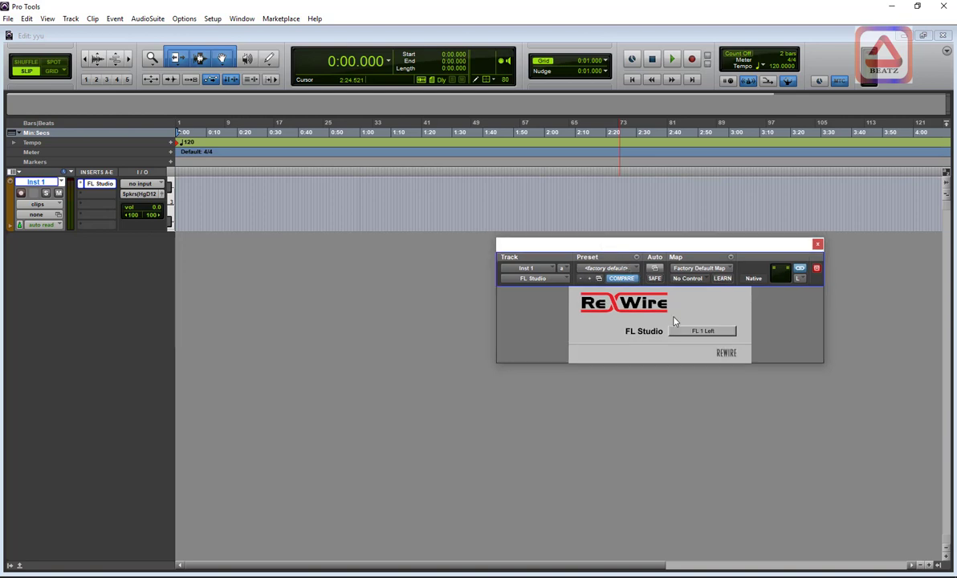
left_click(703, 332)
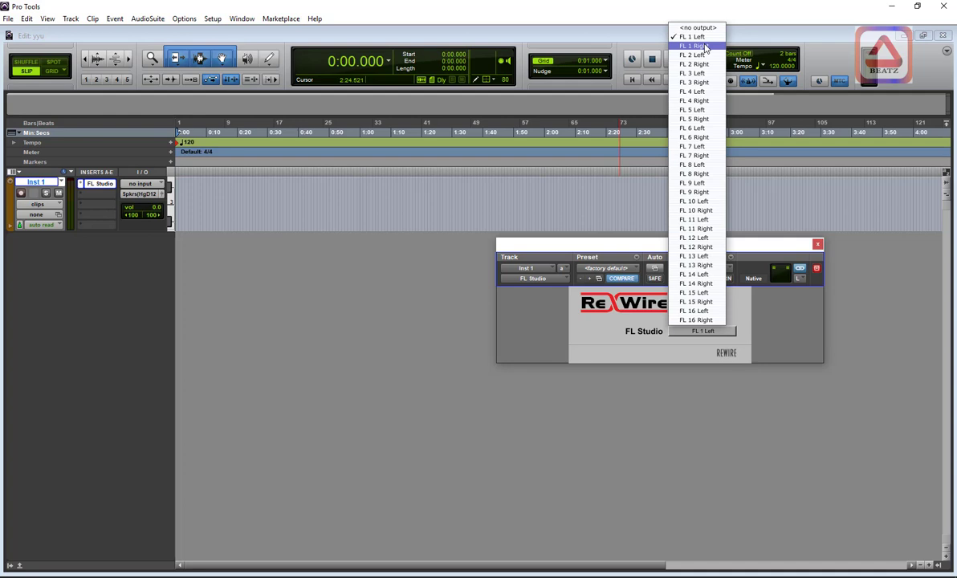
left_click(604, 247)
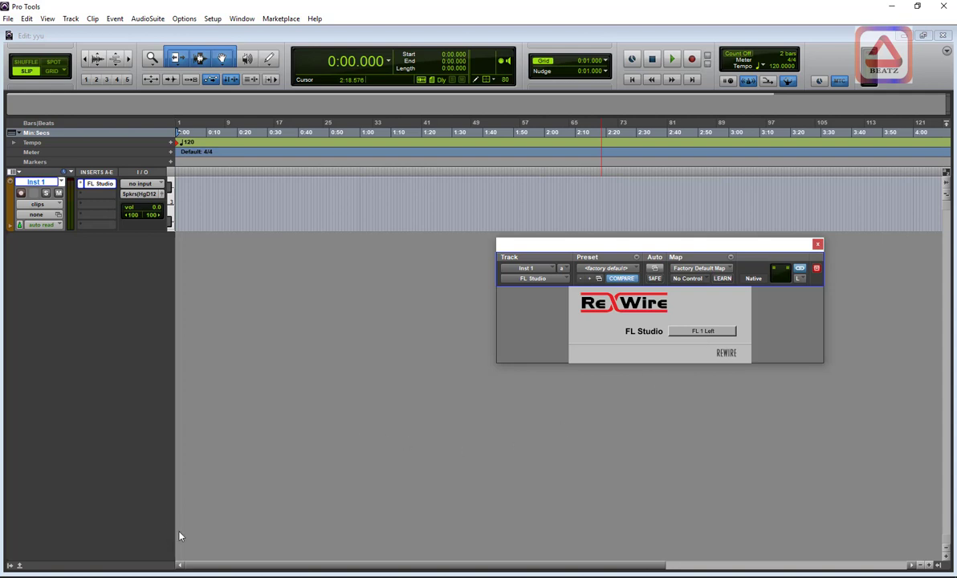
Switch to FL Studio and browse its new-project templates, including those in the Other category
left_click(236, 577)
left_click(460, 577)
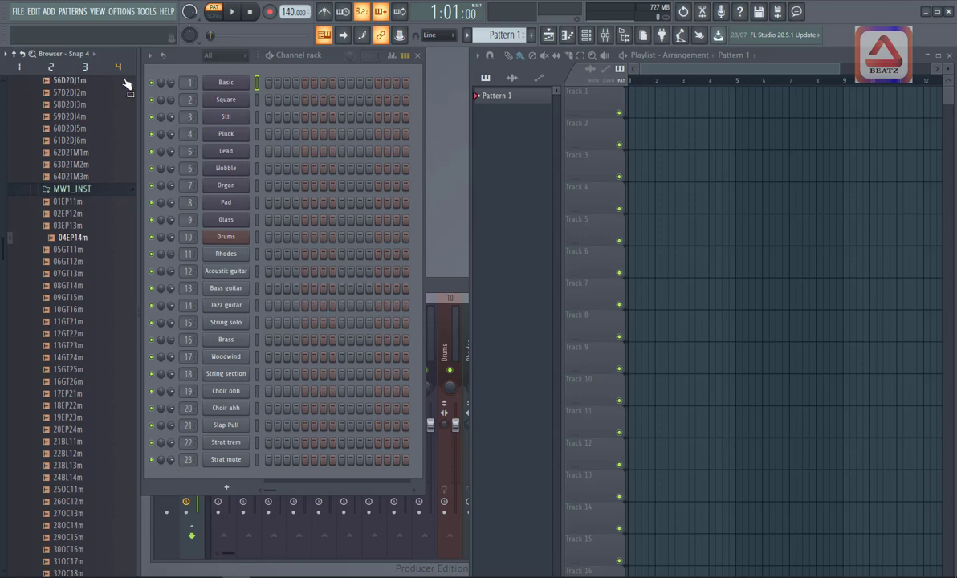
left_click(18, 13)
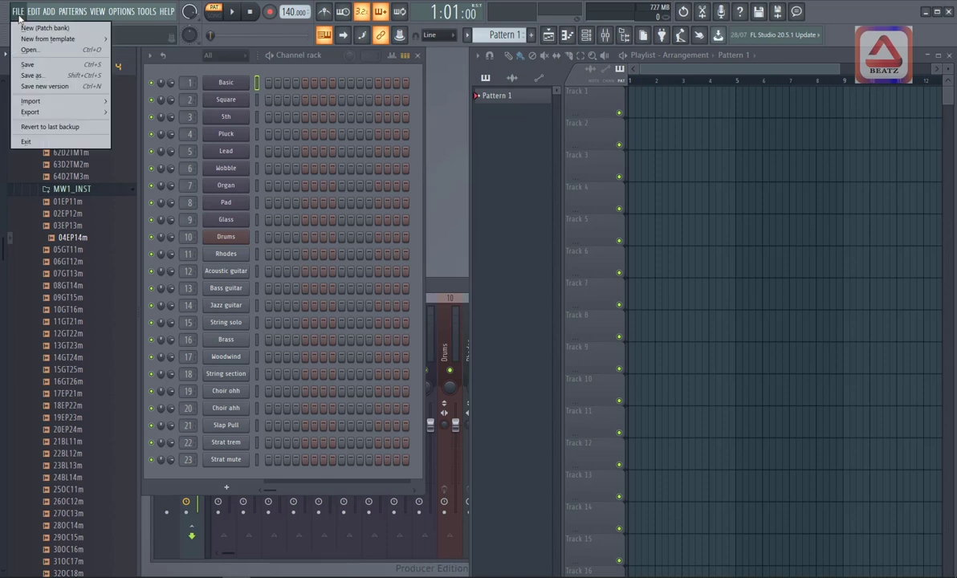
mouse_move(60, 39)
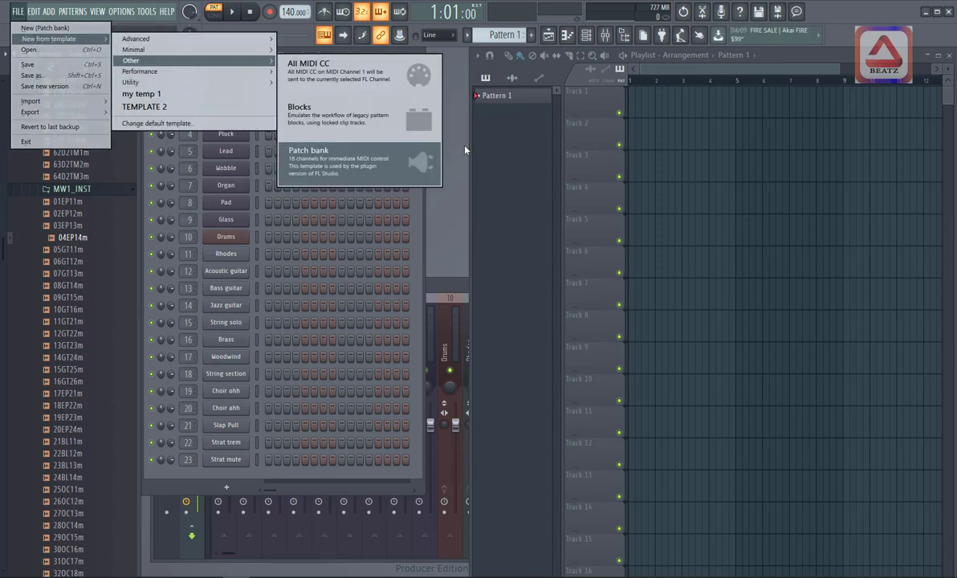
left_click(425, 230)
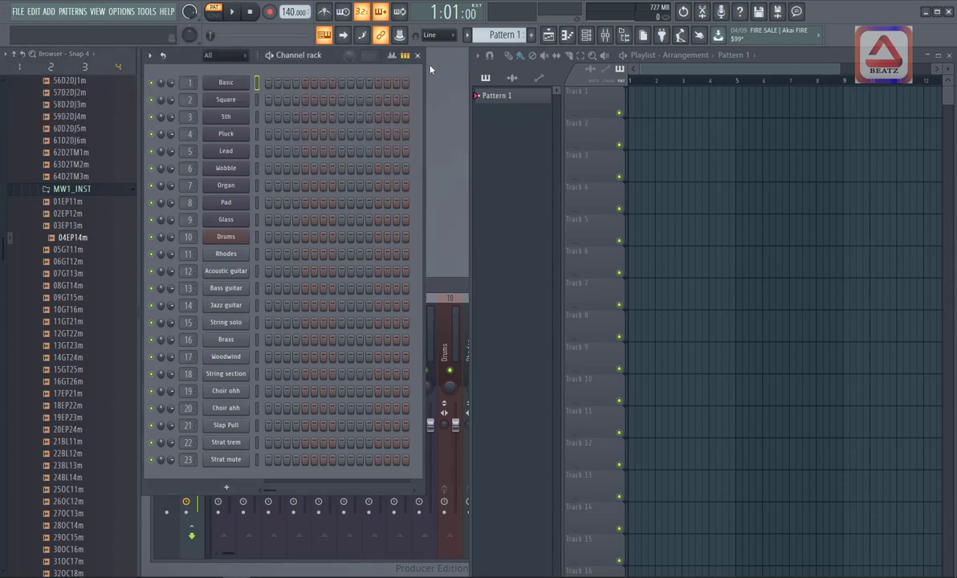
Maximize the Playlist window and bring the Channel rack back in front of it with Pattern 1 selected
left_click_drag(293, 54, 419, 54)
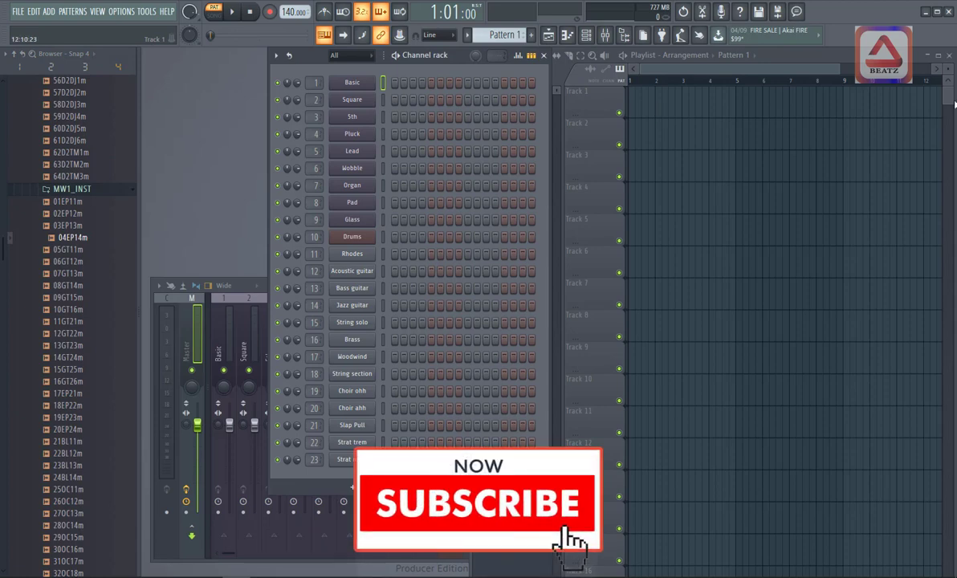
left_click(938, 56)
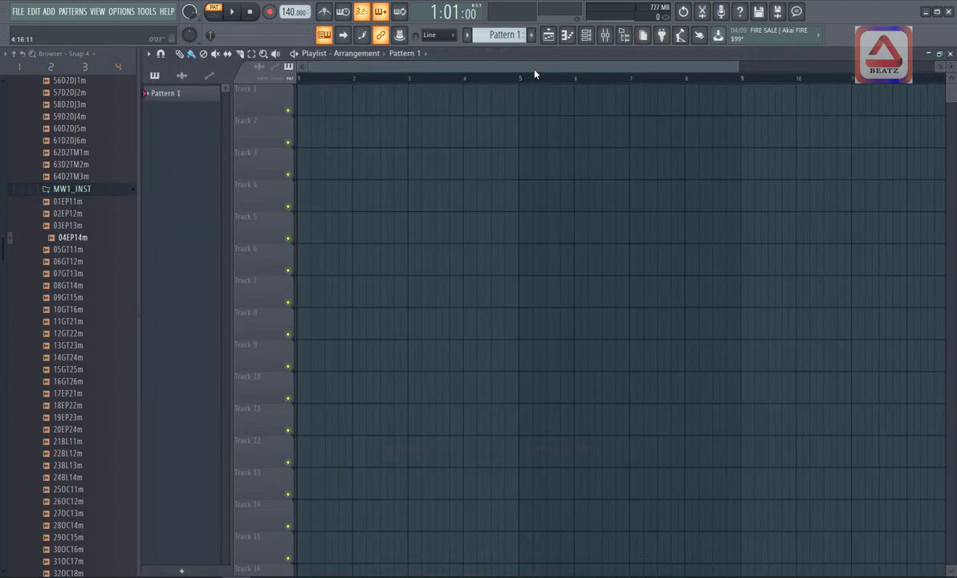
scroll(498, 35, "up", 3)
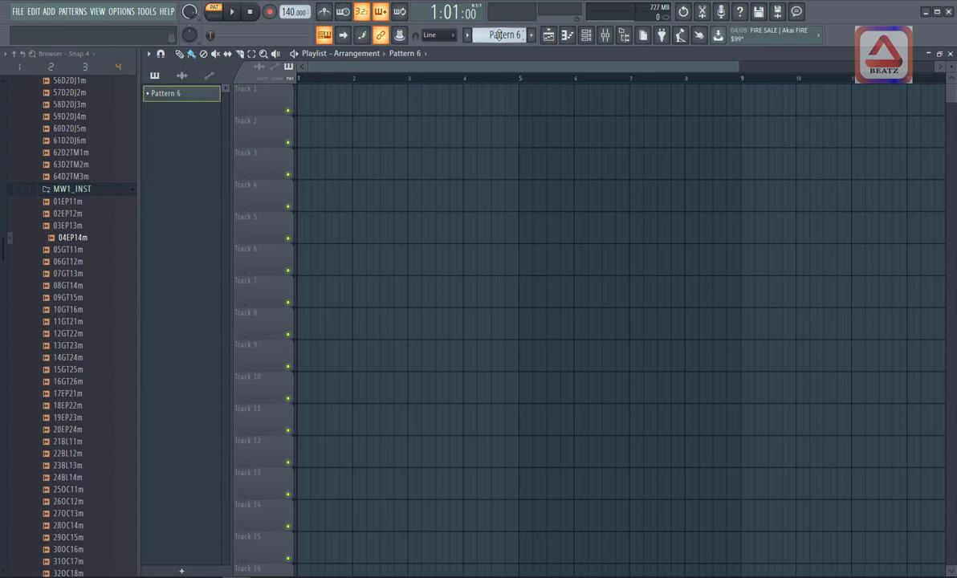
scroll(498, 35, "up", 2)
left_click(592, 37)
left_click(594, 37)
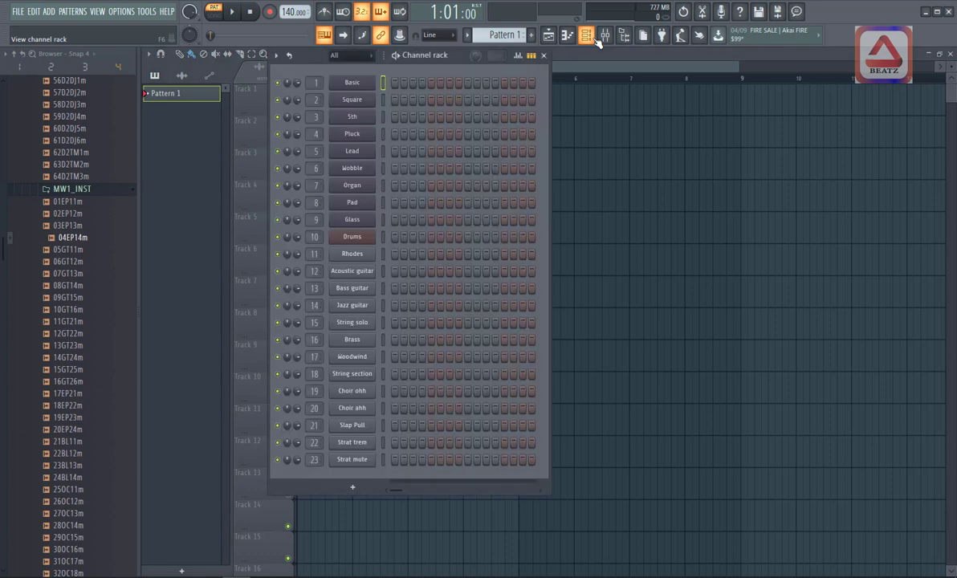
Open the Drums channel in the Piano roll and audition its Snare B and Rim sounds
right_click(371, 237)
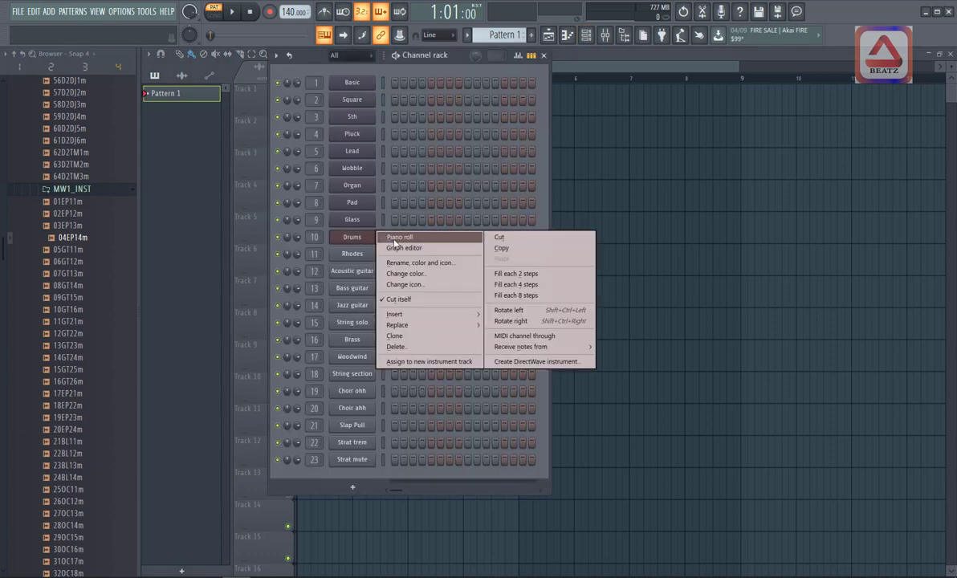
left_click(395, 238)
scroll(446, 241, "down", 6)
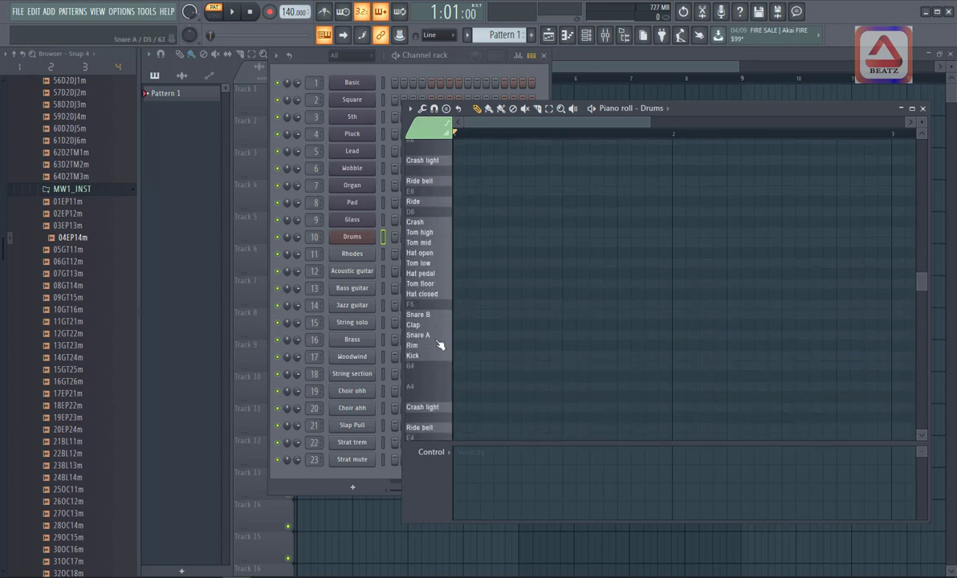
scroll(441, 333, "down", 2)
scroll(442, 353, "down", 2)
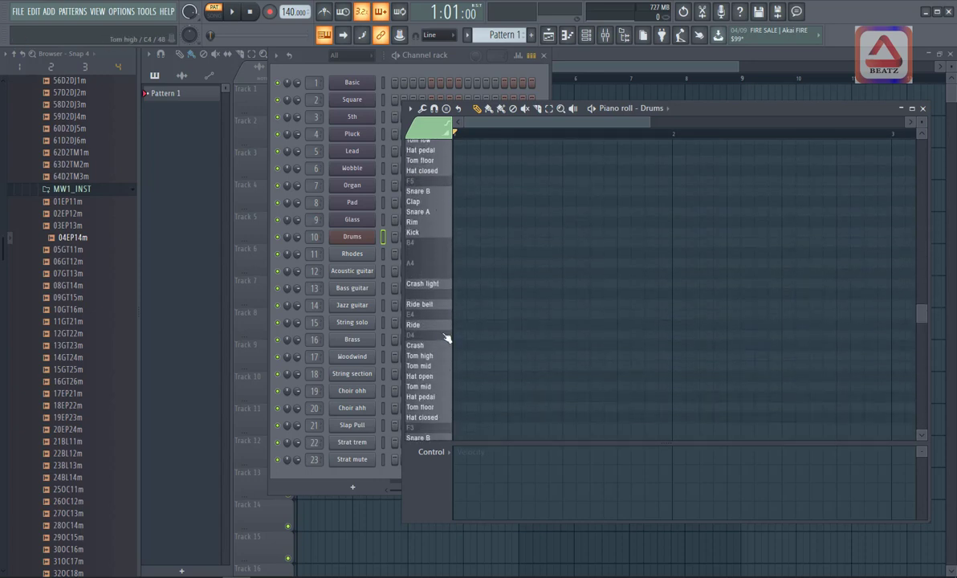
scroll(446, 321, "up", 2)
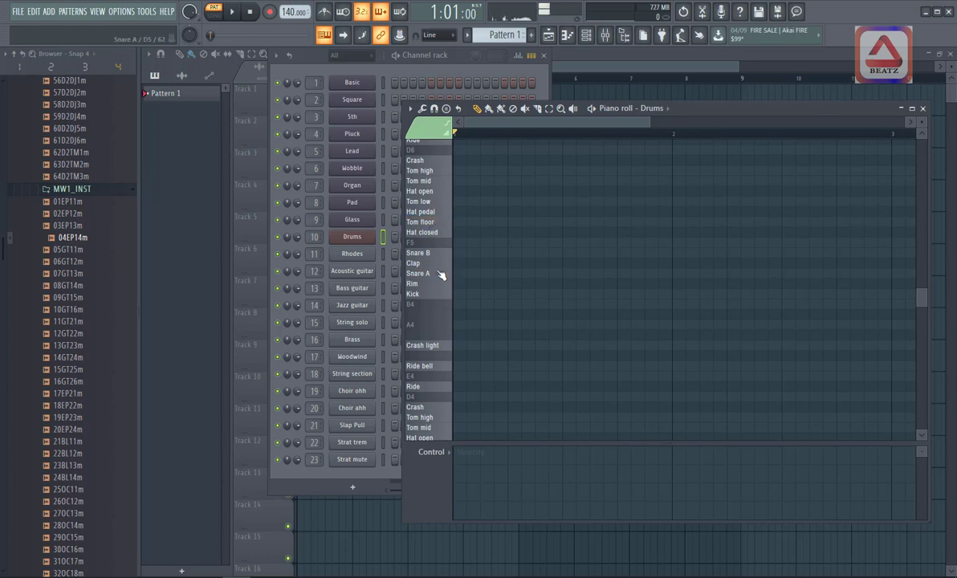
left_click(439, 255)
left_click(444, 284)
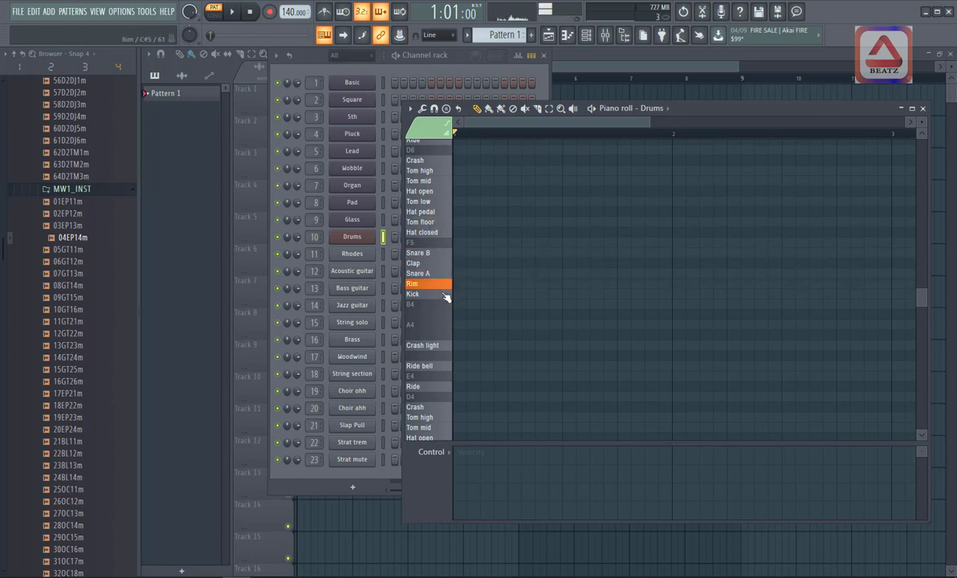
Place a Kick note on each of the four beats of bar 1 and play the pattern back
left_click(458, 294)
left_click_drag(478, 295, 467, 296)
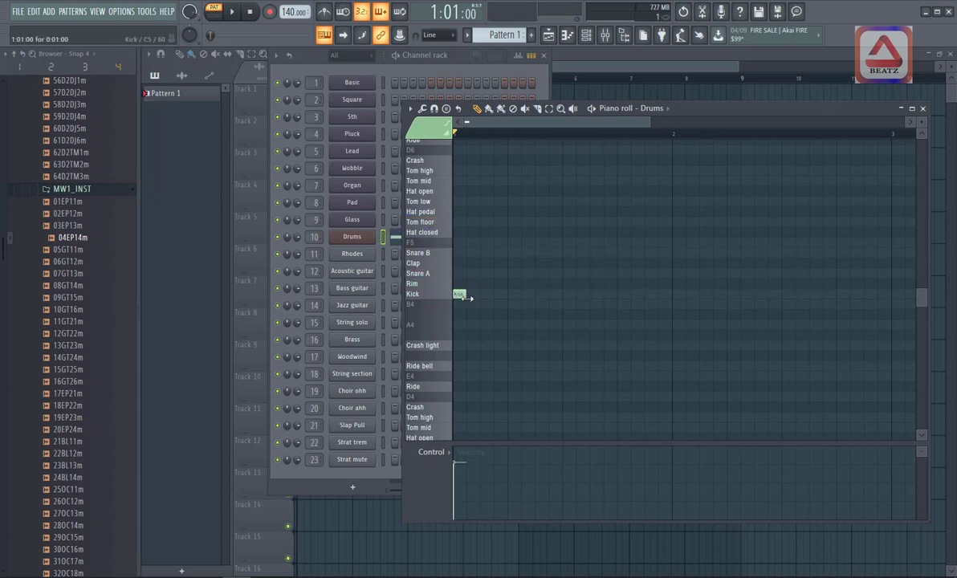
left_click(514, 294)
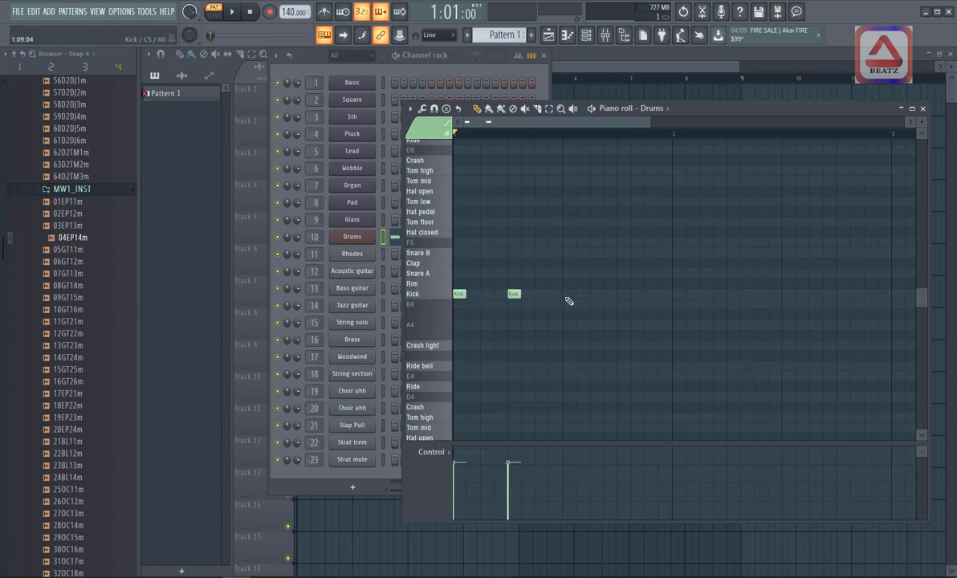
left_click(569, 295)
left_click(624, 295)
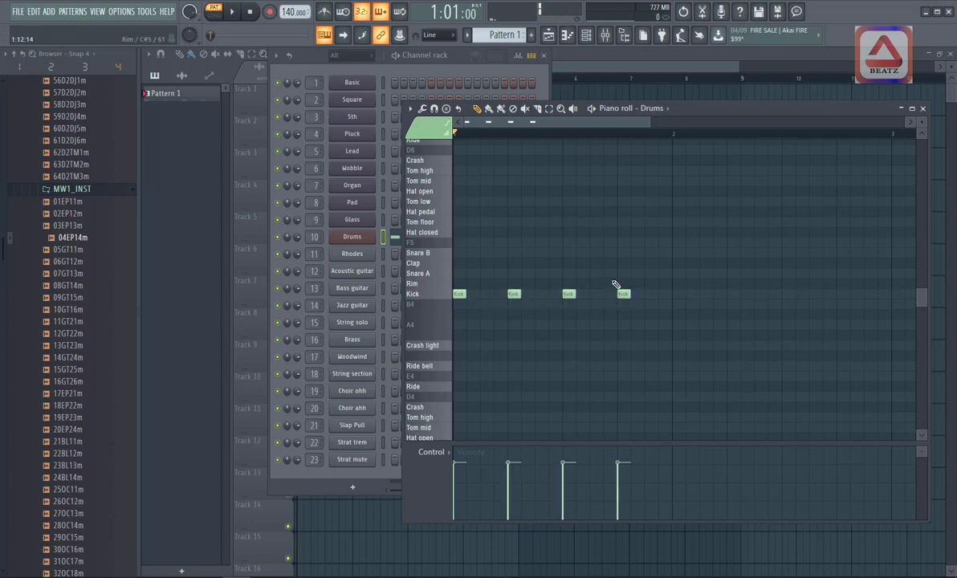
key("space")
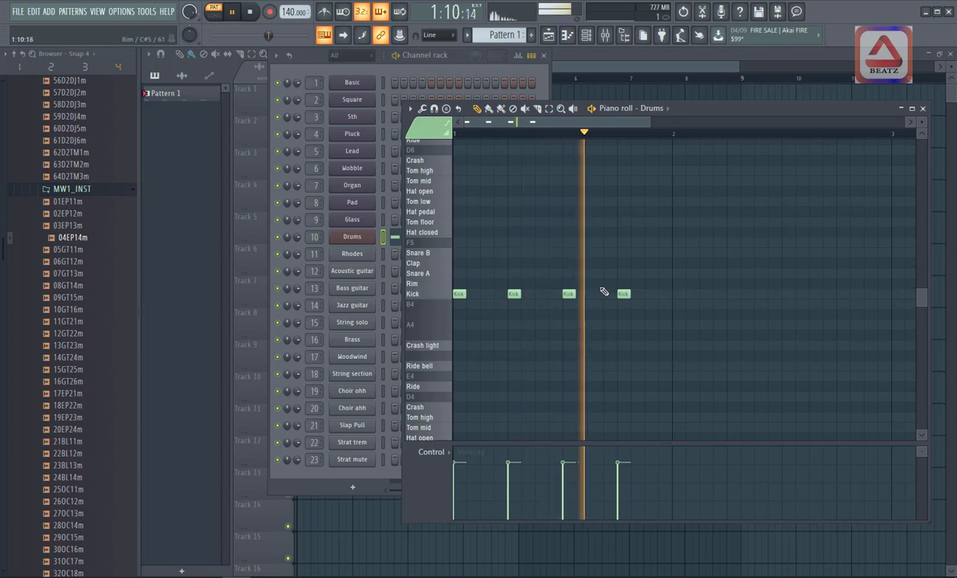
key("space")
Add a Snare B note on beat 2 of bar 1 and play the pattern
left_click(649, 305)
left_click_drag(647, 308, 509, 256)
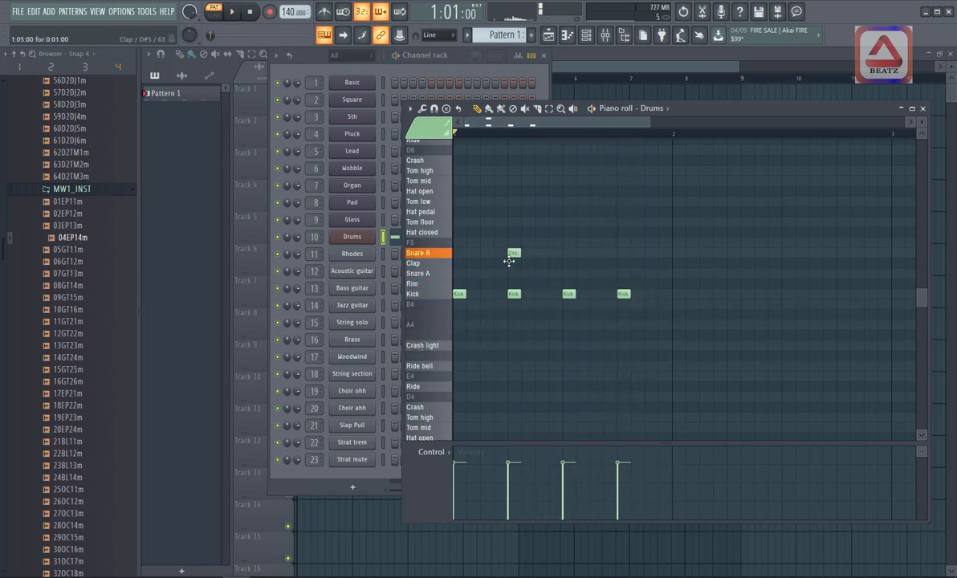
key("space")
key("space")
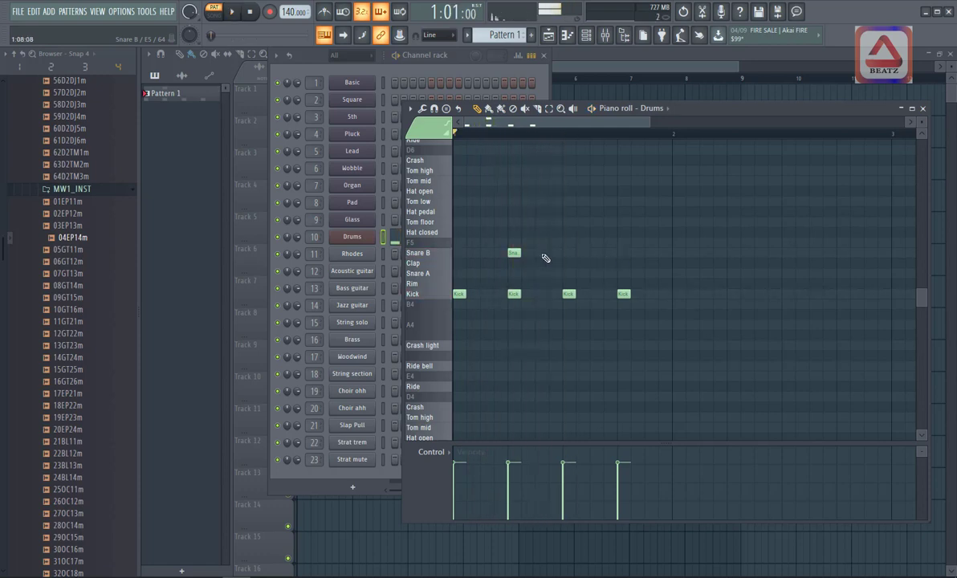
Move the snare note on beat 2 to Clap, add a second Clap on beat 4, and listen to the pattern
left_click(510, 252)
left_click_drag(510, 251, 512, 262)
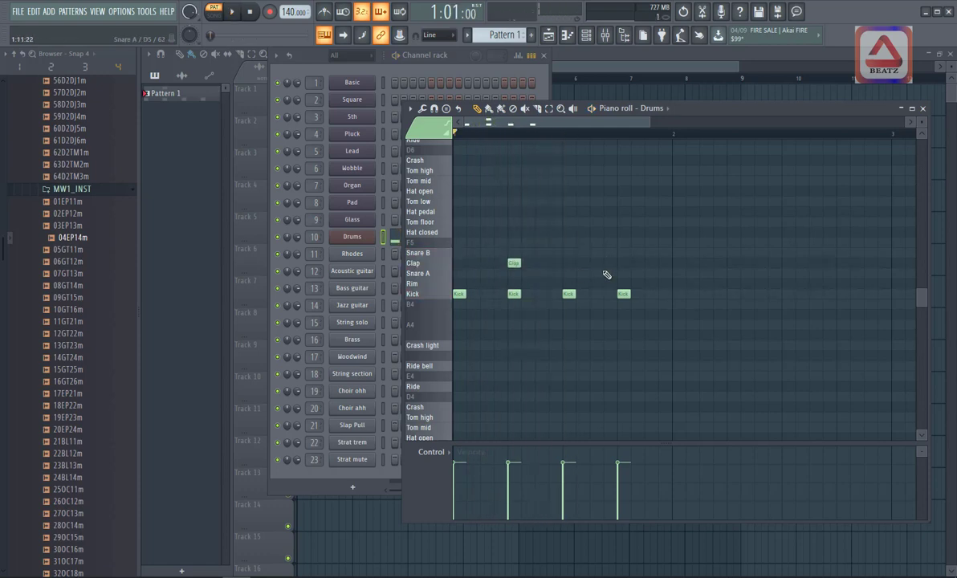
left_click(623, 262)
key("space")
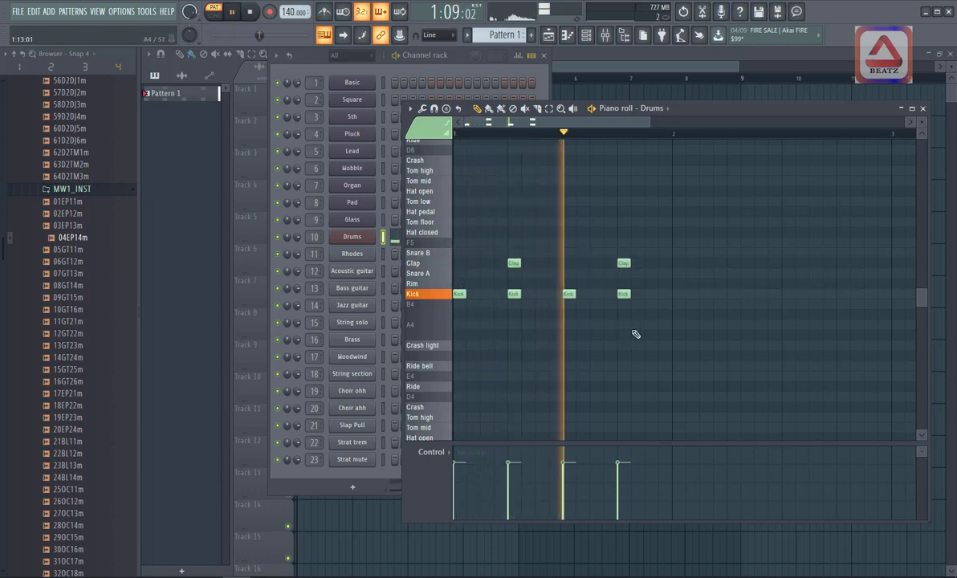
key("space")
Add a Tom high note halfway through beat 4 of bar 1 and play the drum pattern
left_click_drag(651, 343, 645, 416)
key("space")
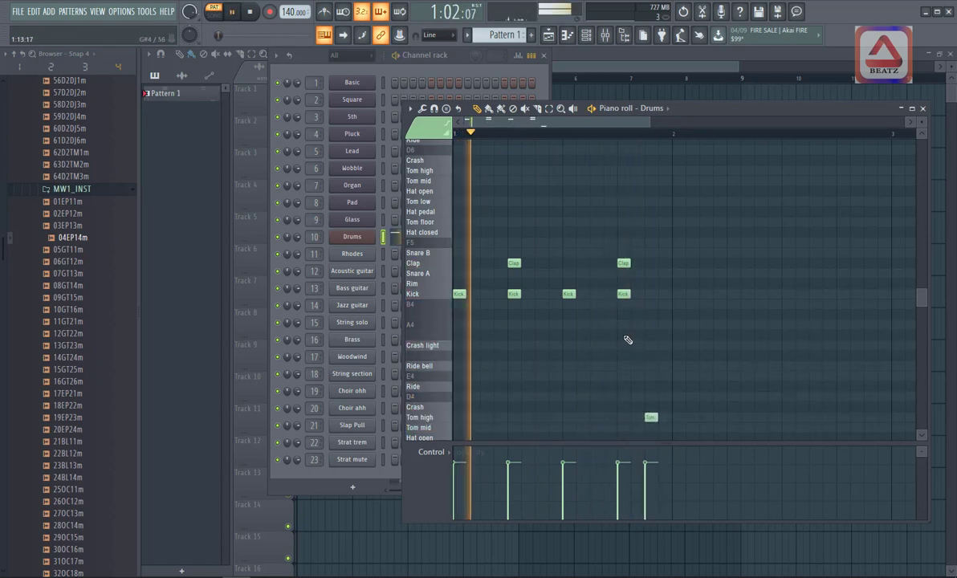
scroll(626, 337, "down", 2)
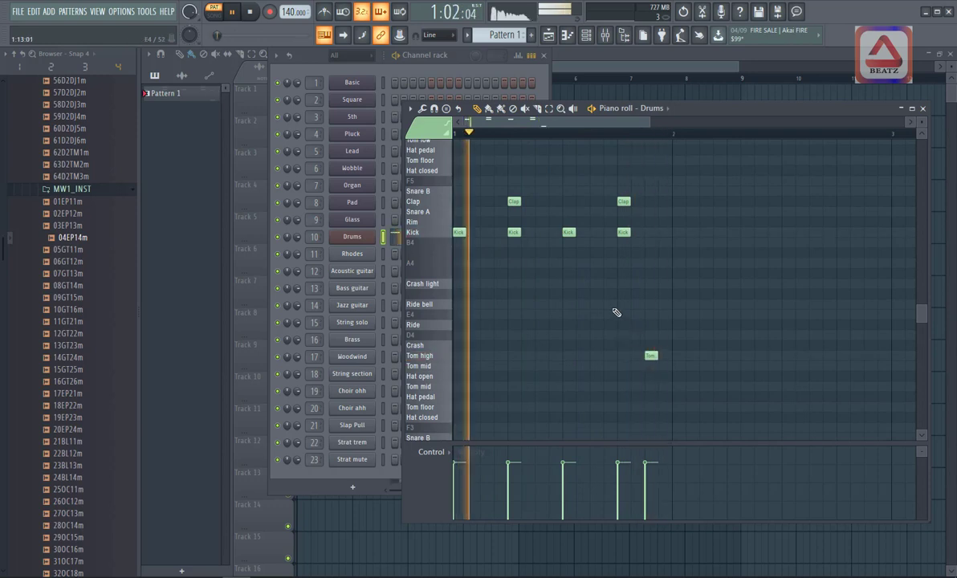
key("space")
Select all the Kick notes, raise their velocity to 100%, and play back the result
left_click(447, 234)
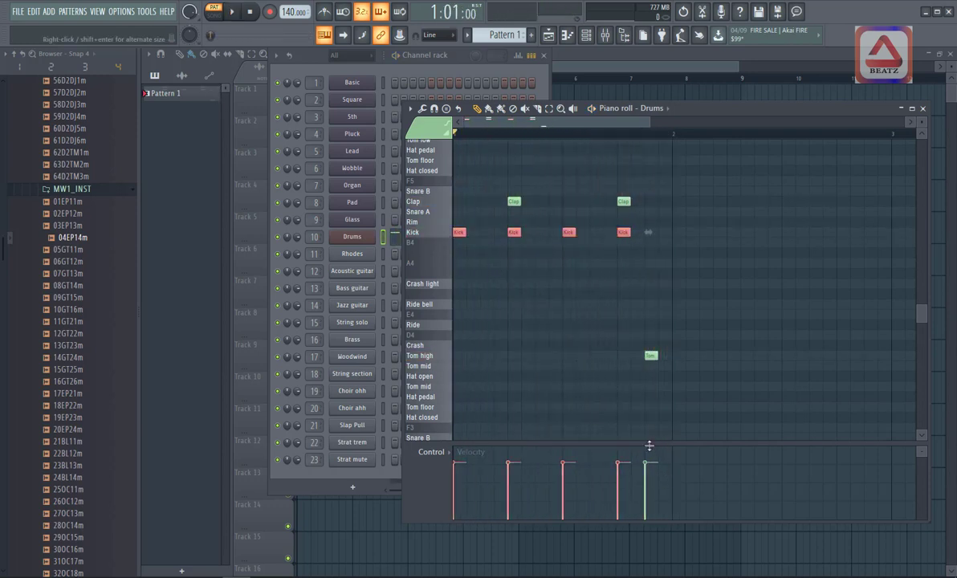
left_click_drag(622, 452, 622, 445)
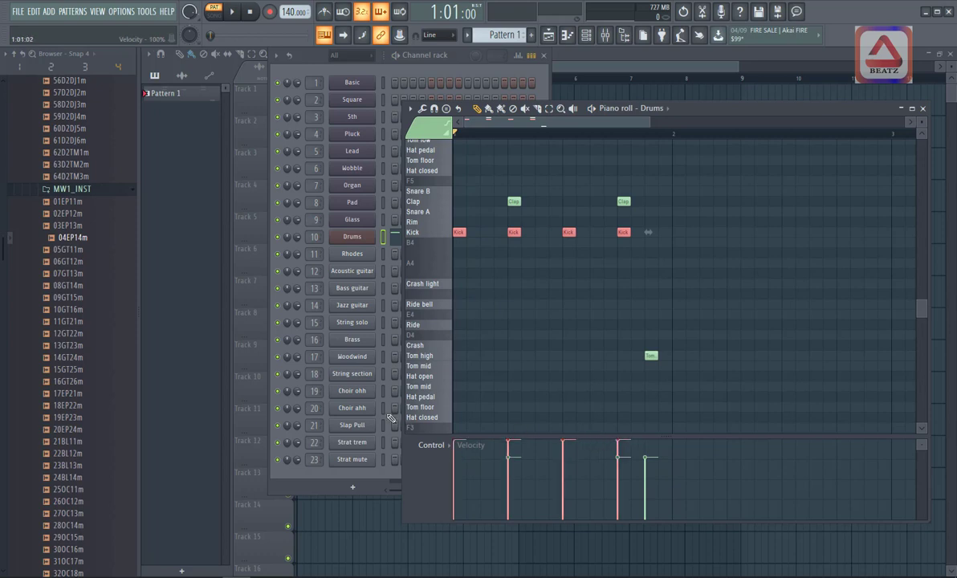
key("space")
scroll(598, 351, "up", 1)
scroll(586, 350, "up", 3)
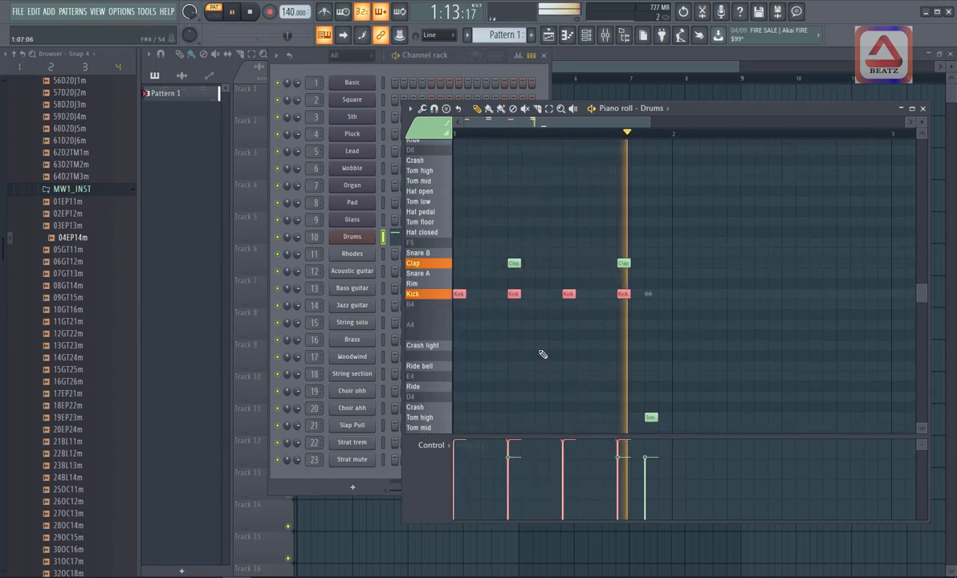
key("space")
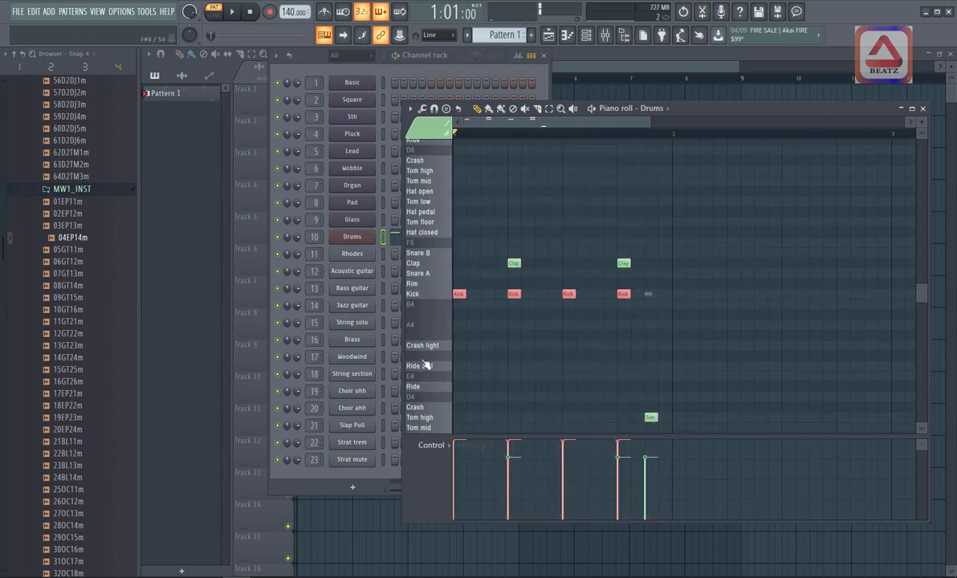
Audition the tom and hat sounds, and add a Hat open note halfway through beat 2 while the pattern plays
scroll(473, 360, "down", 4)
left_click(437, 360)
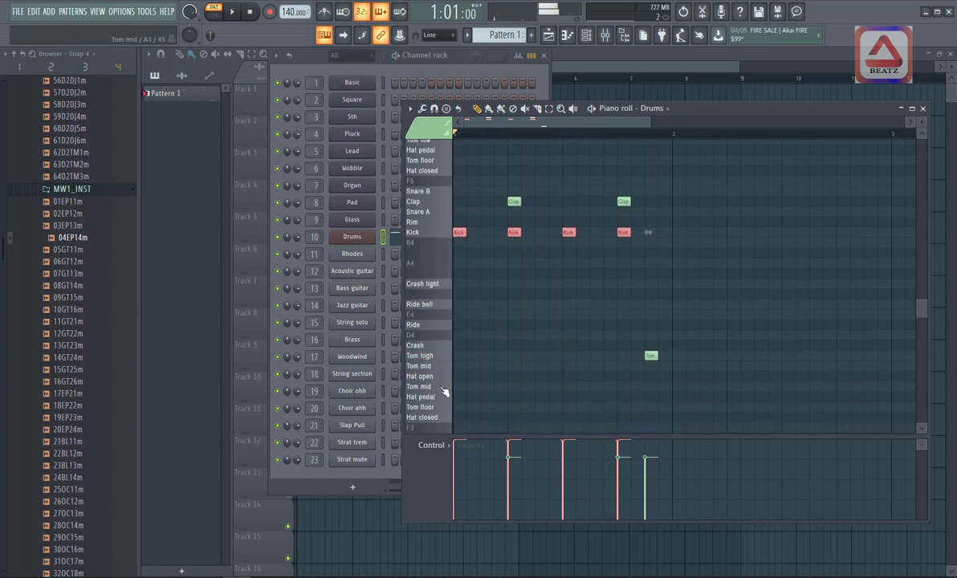
left_click(442, 387)
left_click(443, 378)
key("space")
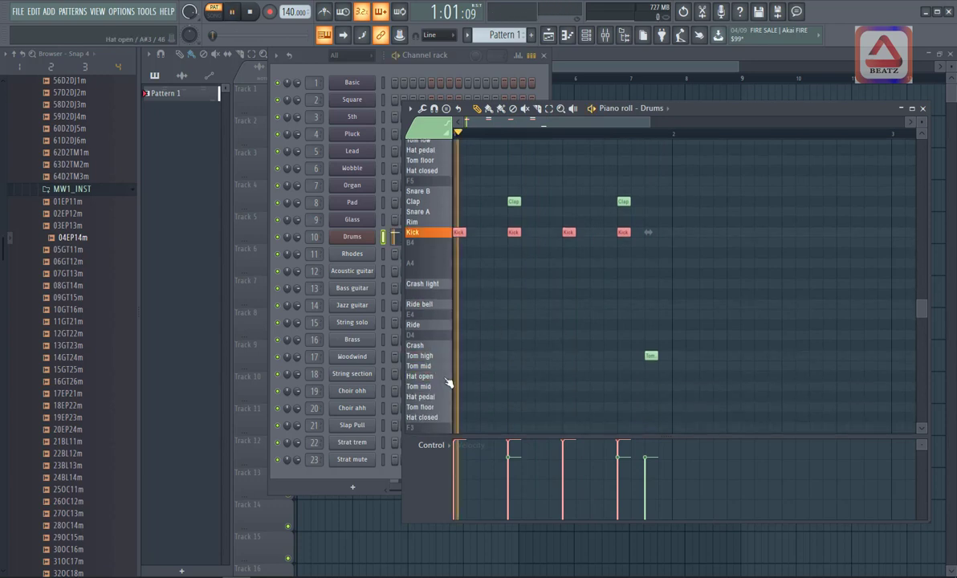
left_click(541, 376)
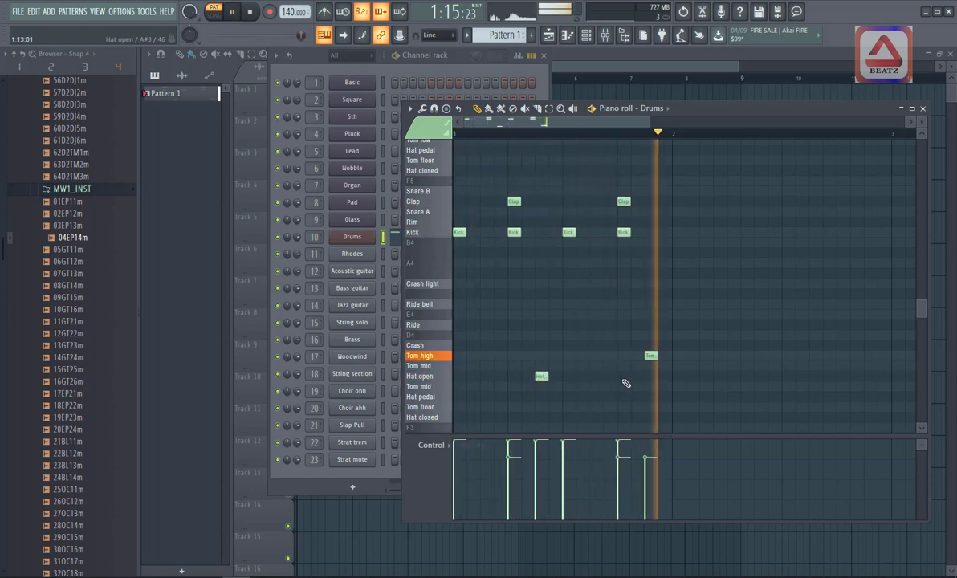
key("space")
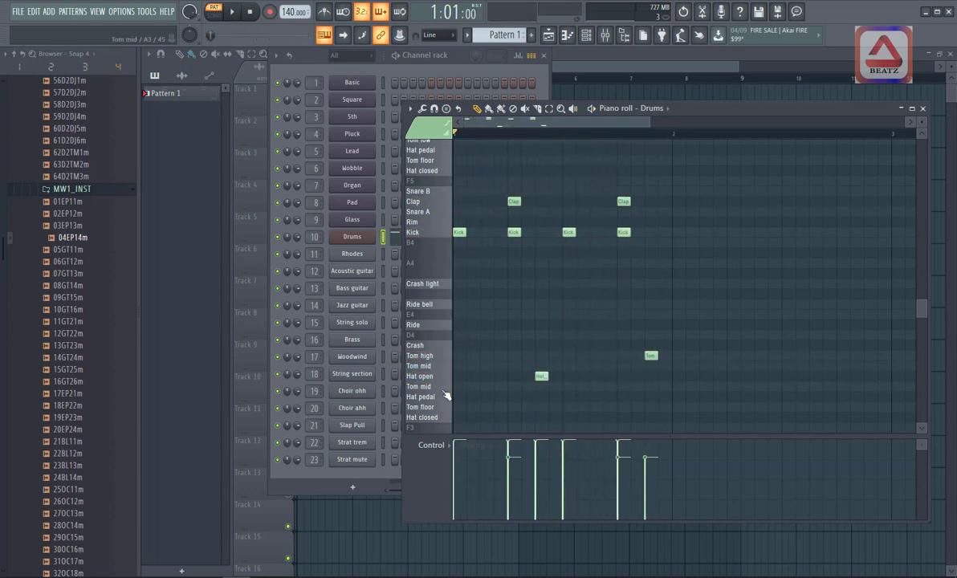
Add eight Hat pedal notes across bar 1, one on every half beat
left_click(458, 397)
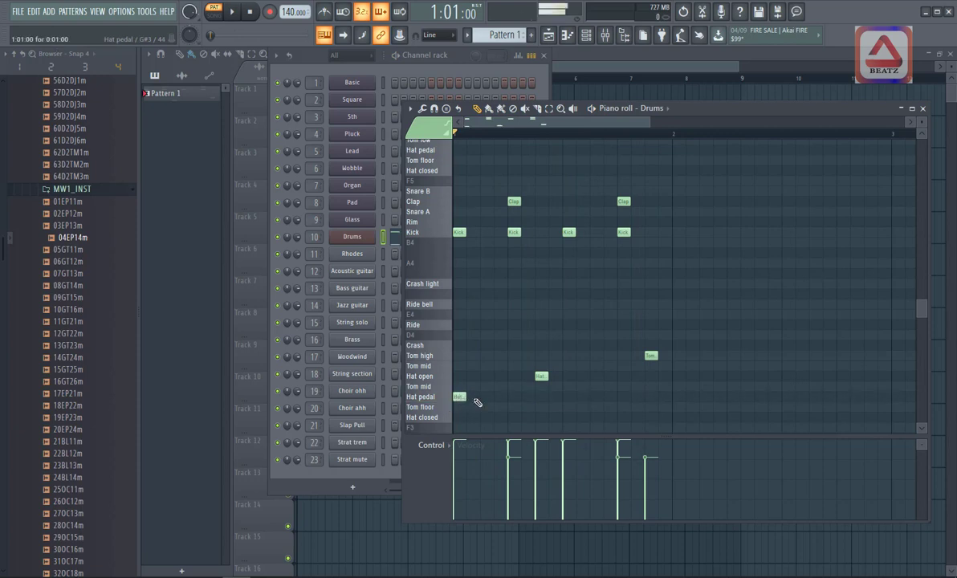
left_click(486, 396)
key("space")
left_click(513, 396)
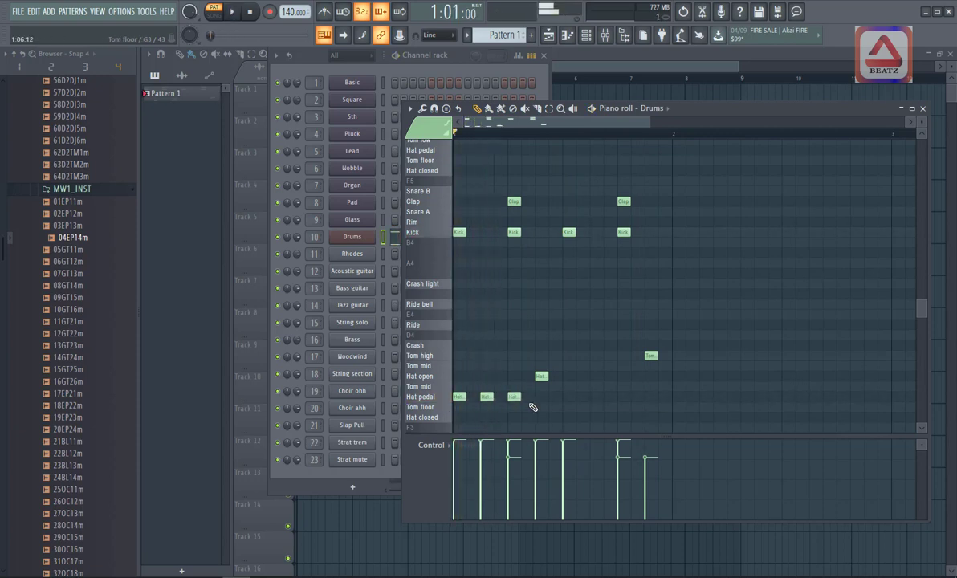
left_click(541, 397)
left_click(569, 397)
left_click(595, 396)
left_click(623, 397)
left_click(651, 400)
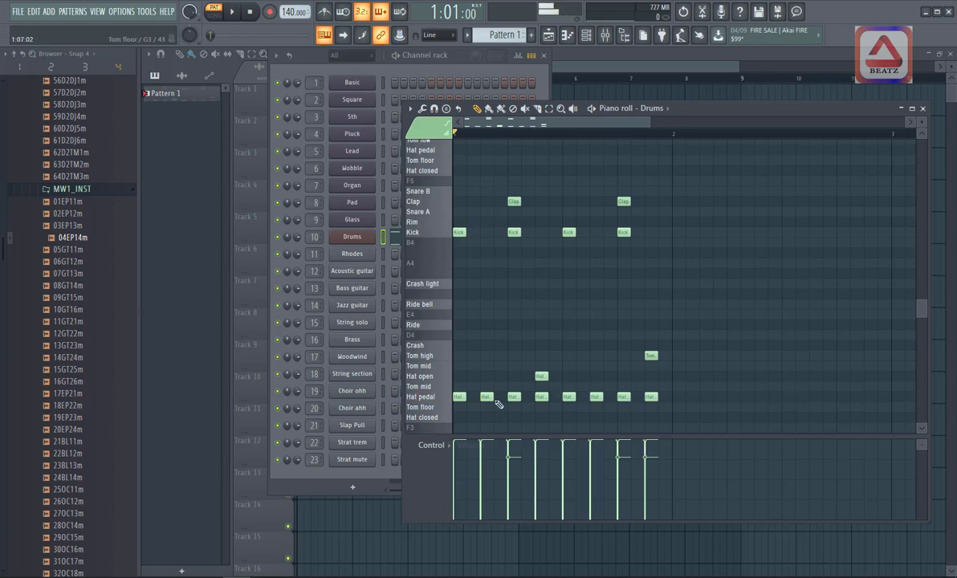
Select all the Hat pedal notes, lower their velocity to about 66%, and play the pattern
left_click(441, 399, "ctrl")
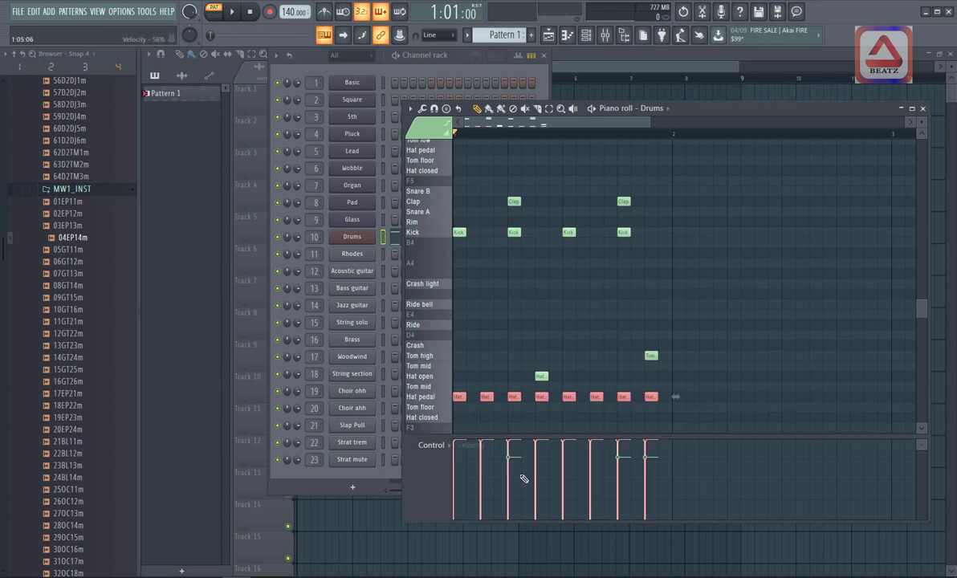
left_click_drag(654, 470, 446, 472)
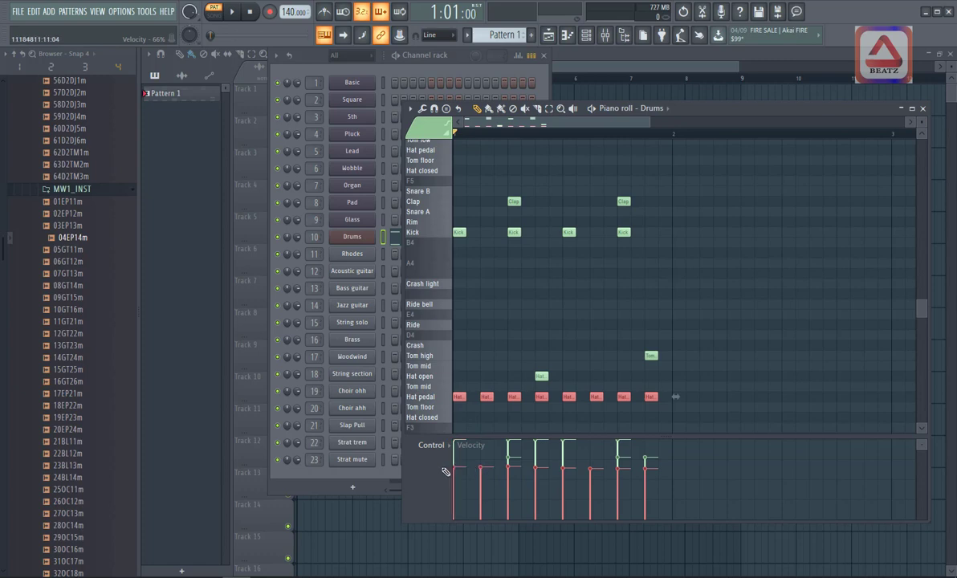
key("space")
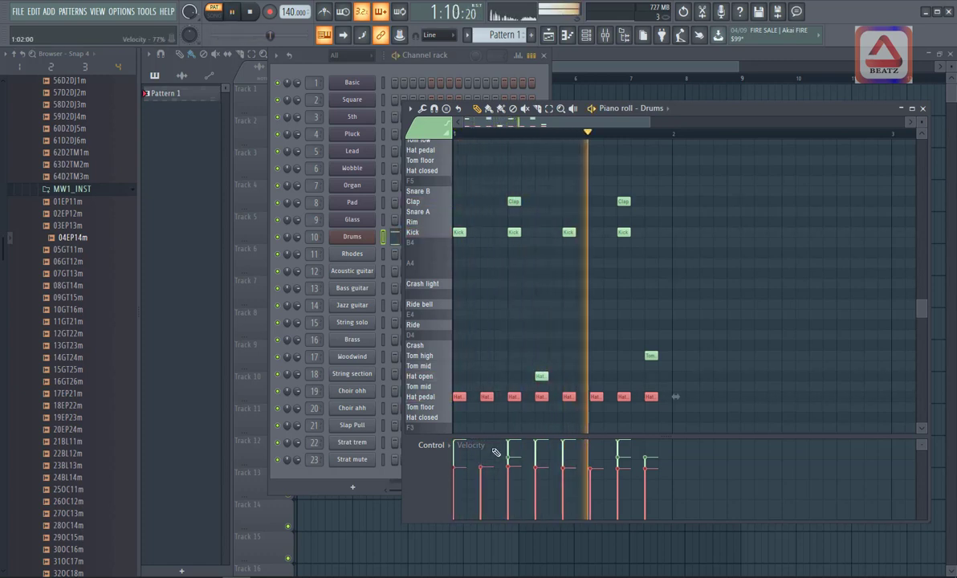
Select the Hat open note, lower its velocity to about 76%, and stop playback
left_click(443, 378, "ctrl")
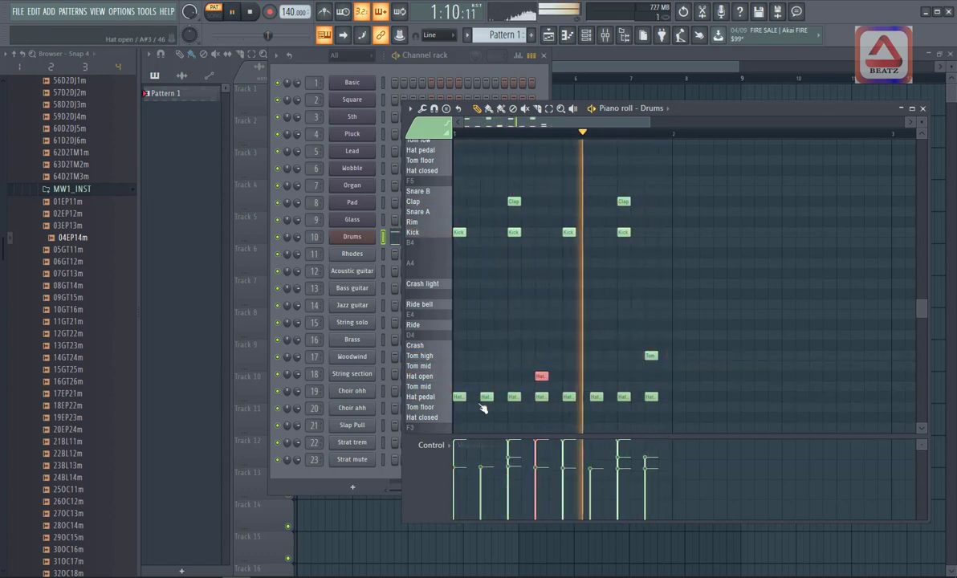
left_click_drag(537, 469, 537, 460)
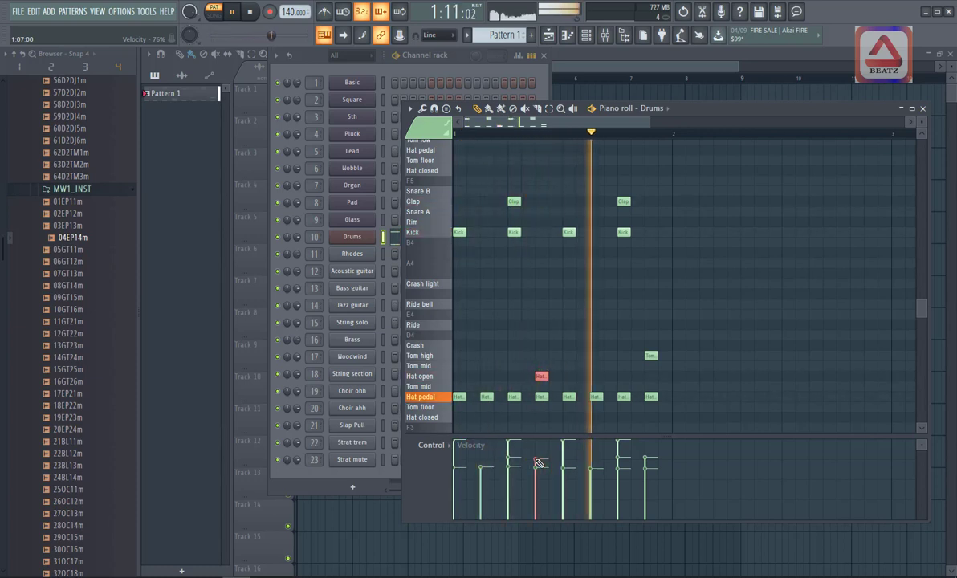
key("space")
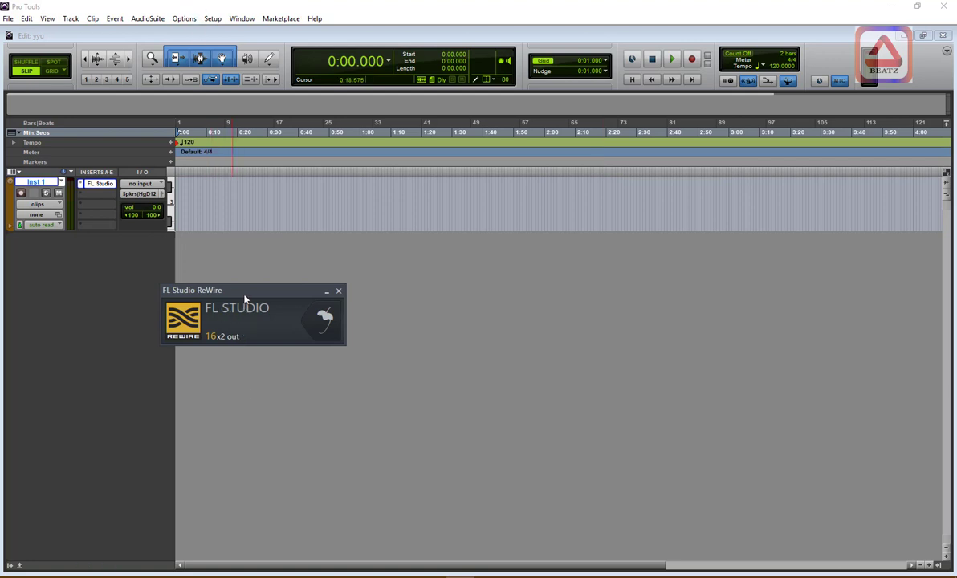
Switch to Pro Tools, move the FL Studio ReWire window clear of the tracks, and play the session to hear the pattern
left_click_drag(258, 305, 461, 397)
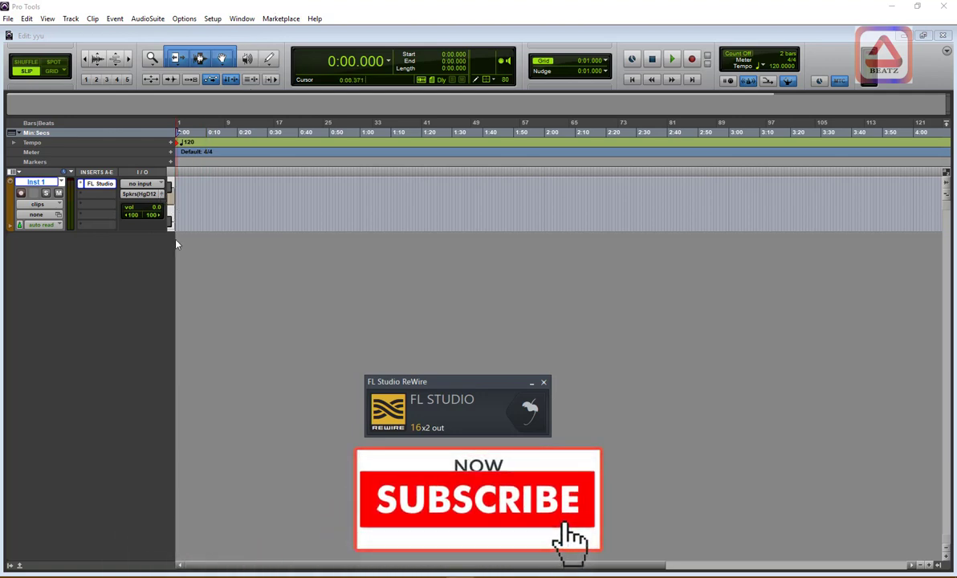
left_click(673, 59)
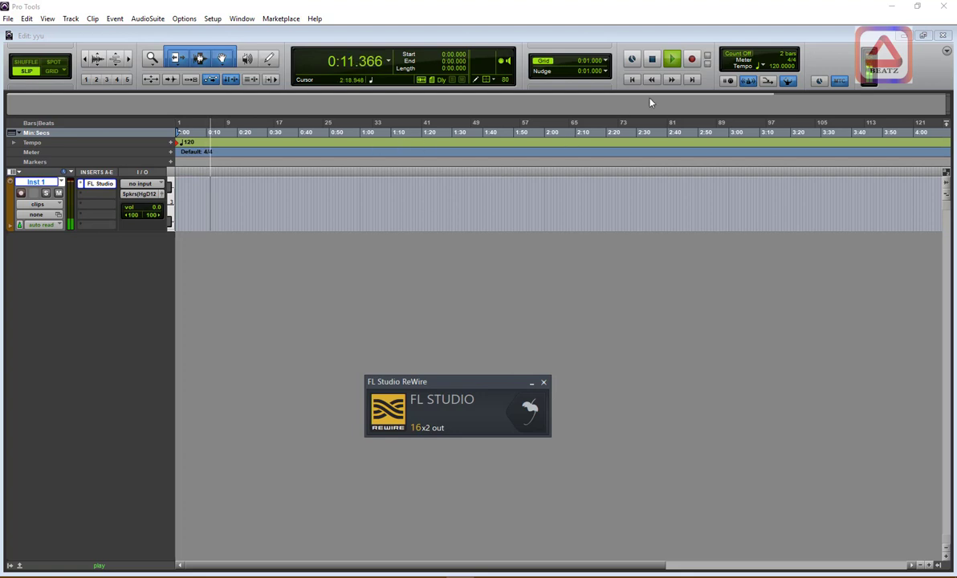
key("space")
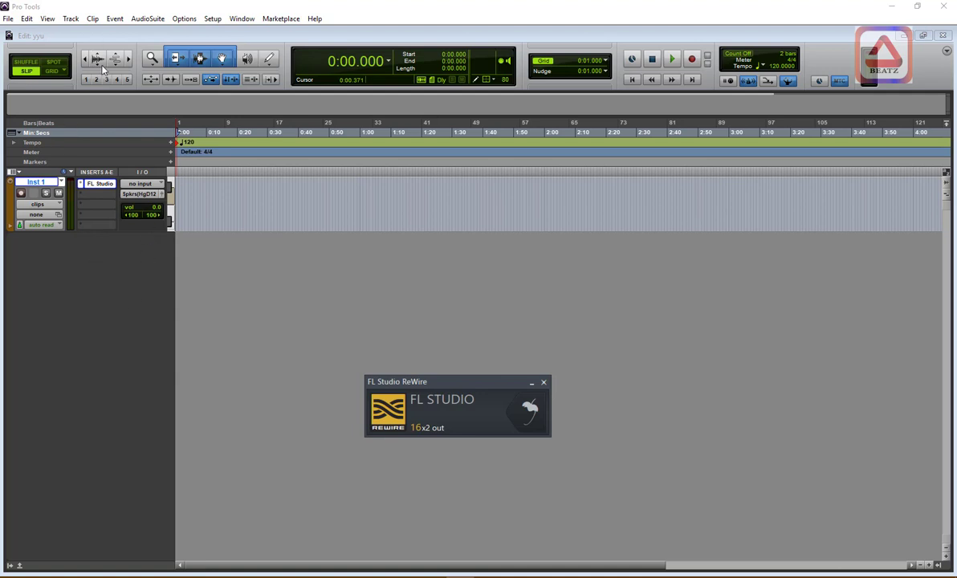
Create one new mono audio track in Samples and briefly play the session
left_click(55, 32)
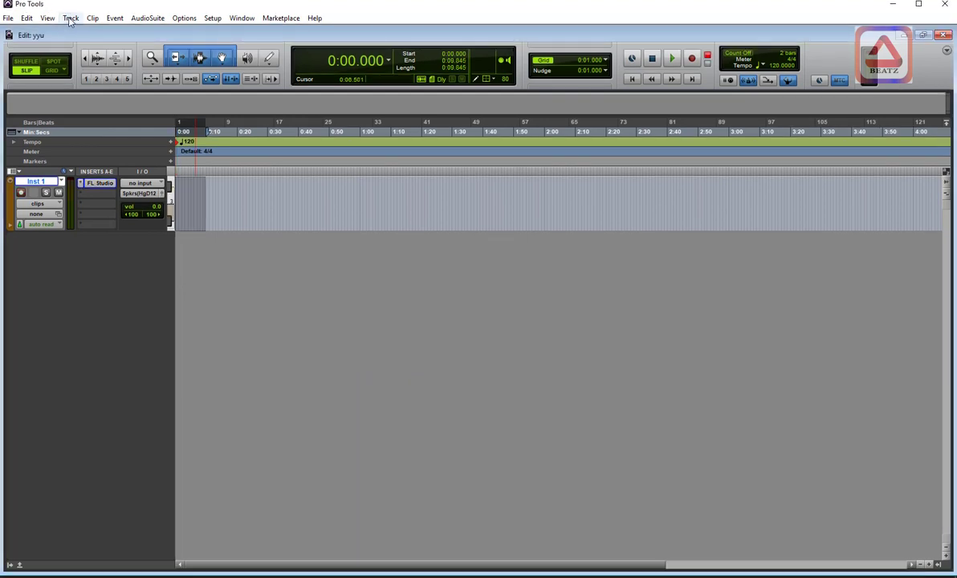
left_click(70, 17)
left_click(74, 31)
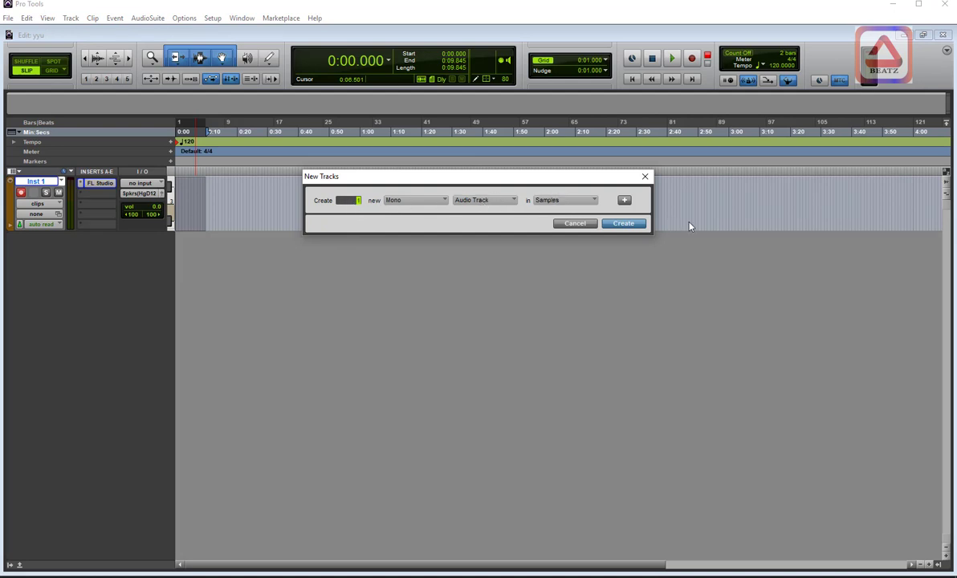
left_click(633, 227)
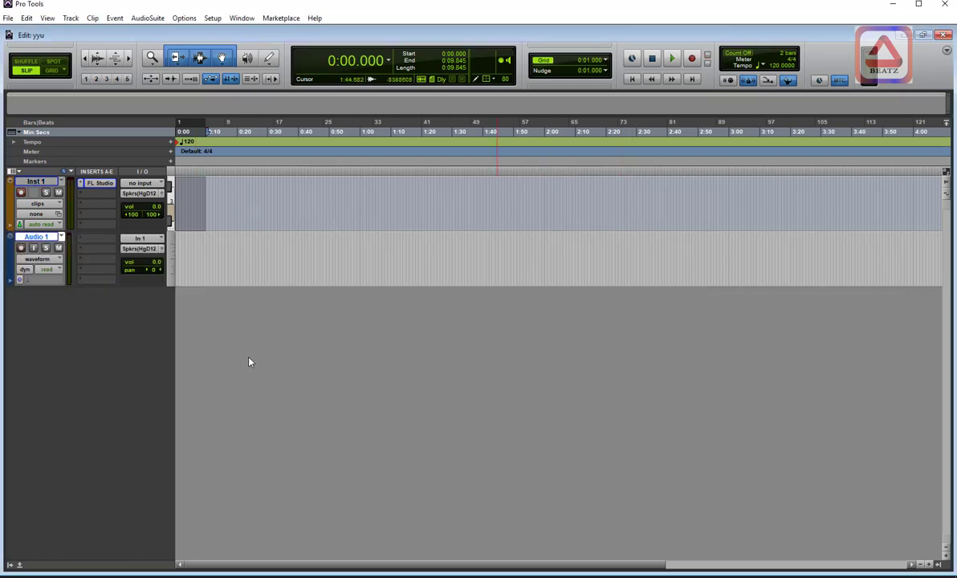
key("space")
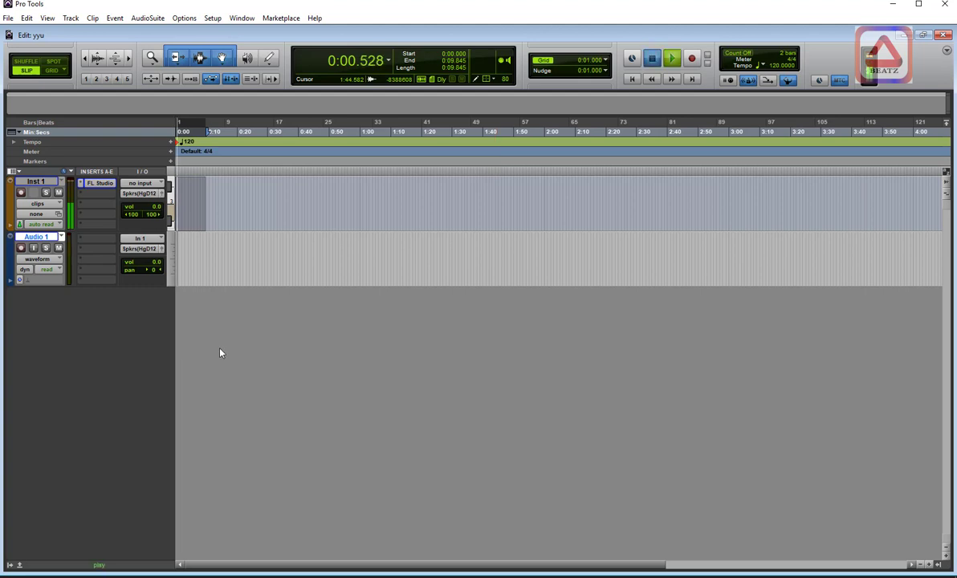
key("space")
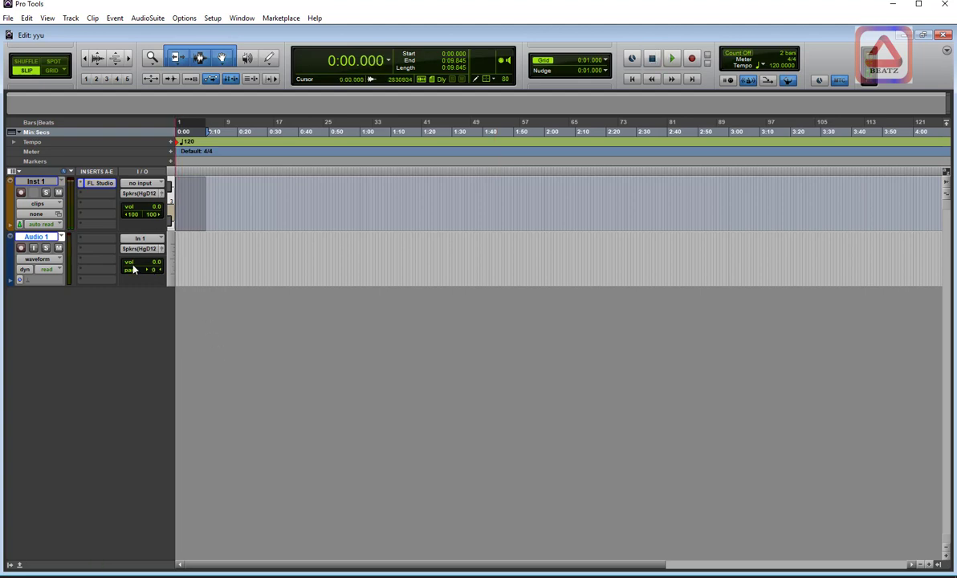
Route the Inst 1 output to Bus 1 (Mono) and set the Audio 1 input to Bus 1 (Mono)
left_click(140, 194)
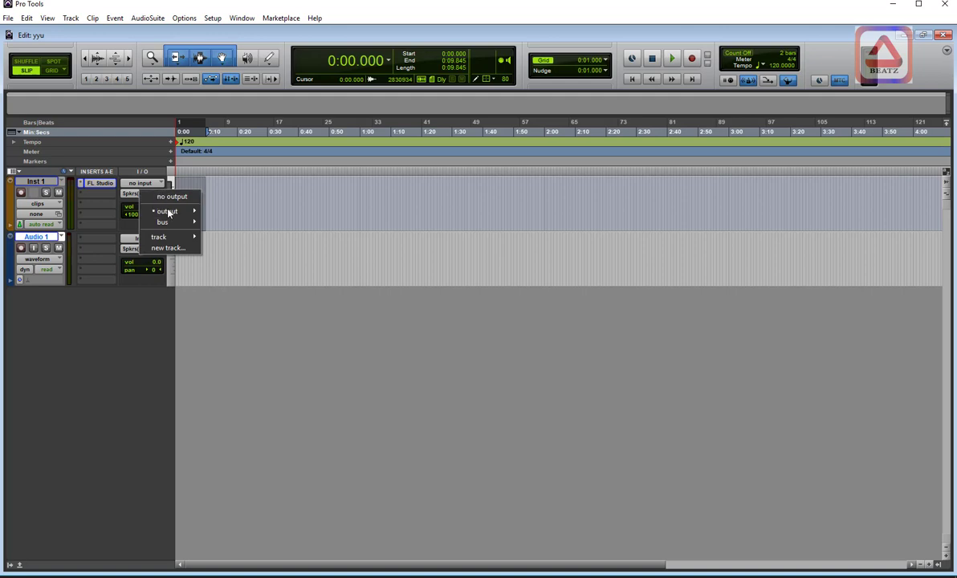
mouse_move(183, 214)
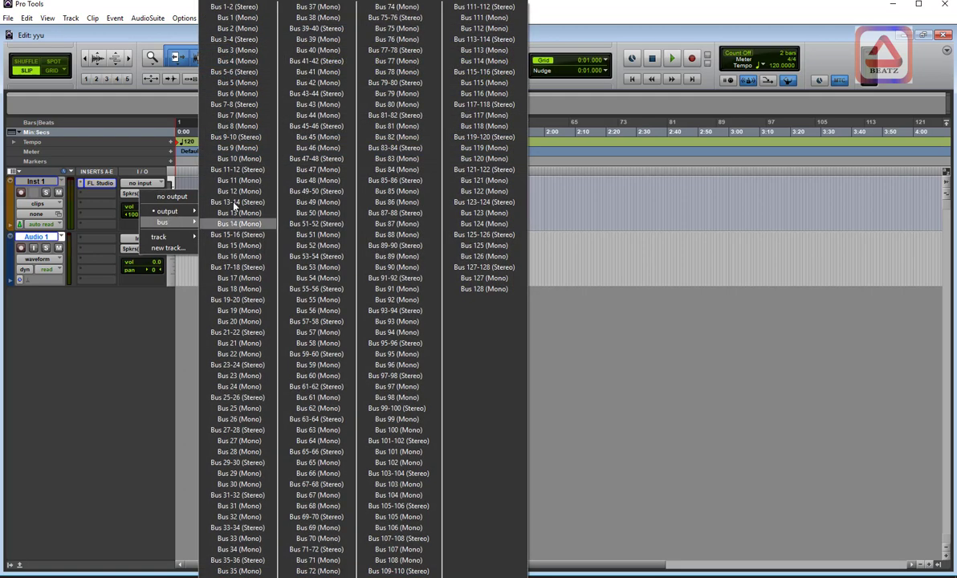
left_click(236, 18)
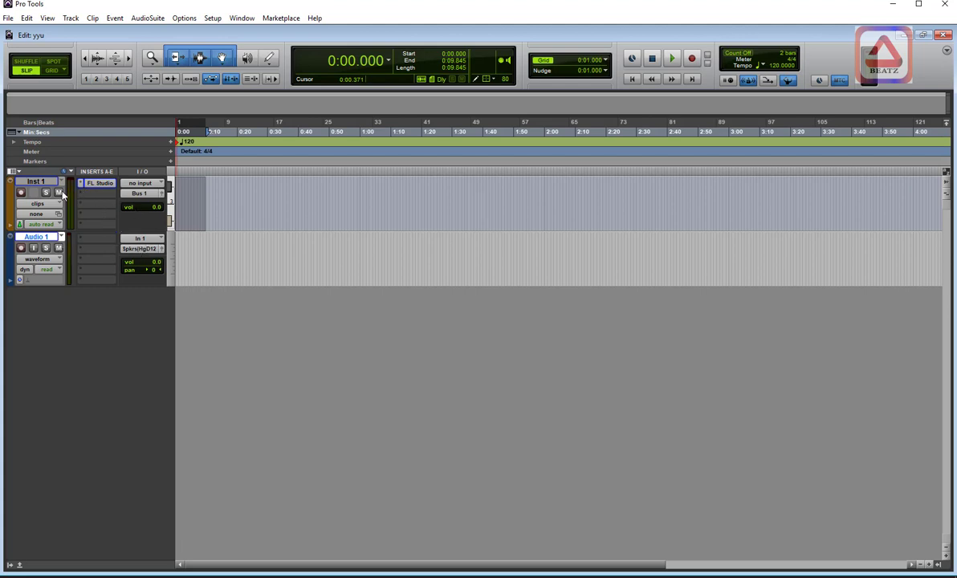
left_click(143, 240)
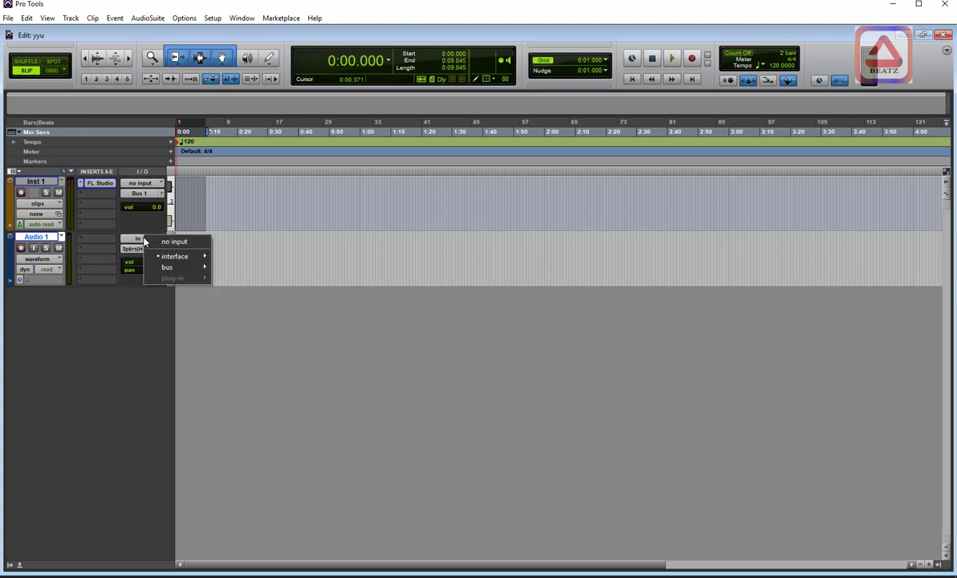
mouse_move(189, 267)
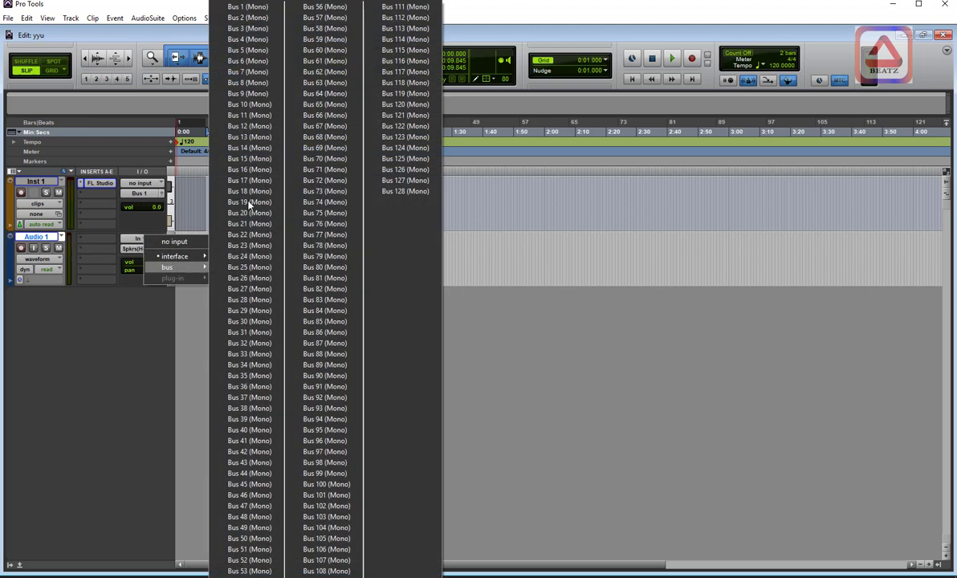
left_click(248, 8)
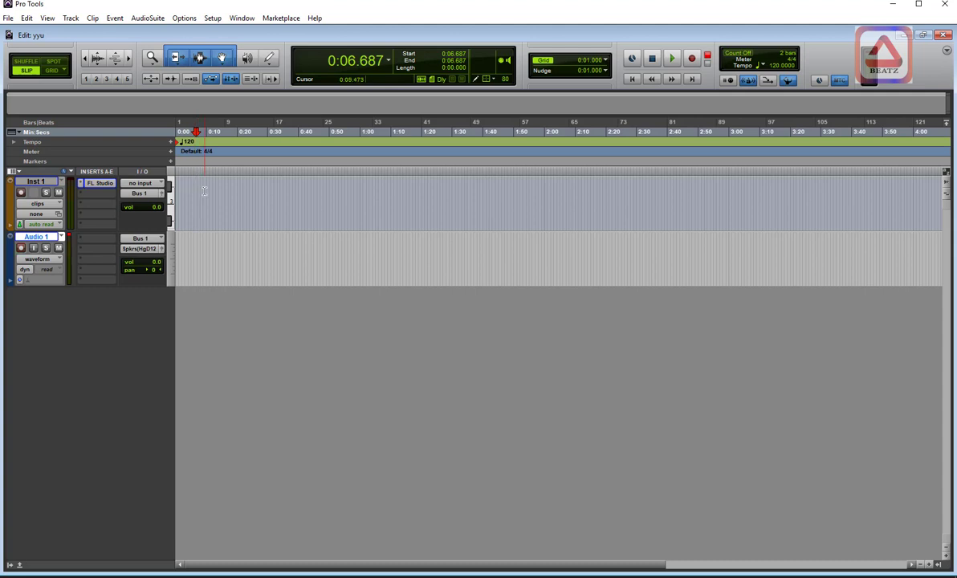
Record about the first 11 seconds of the FL Studio pattern onto Audio 1 and disarm the track
left_click_drag(210, 195, 67, 196)
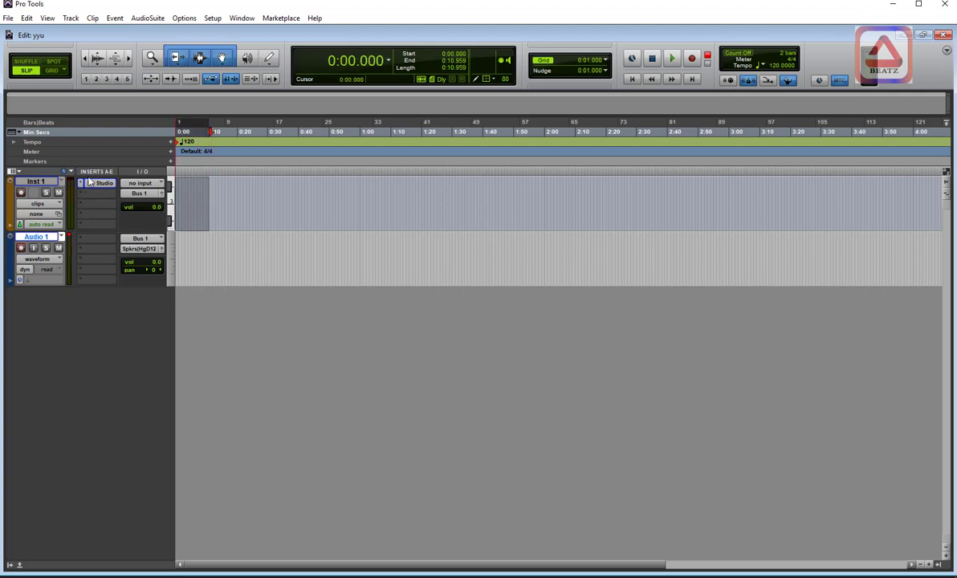
left_click(673, 59)
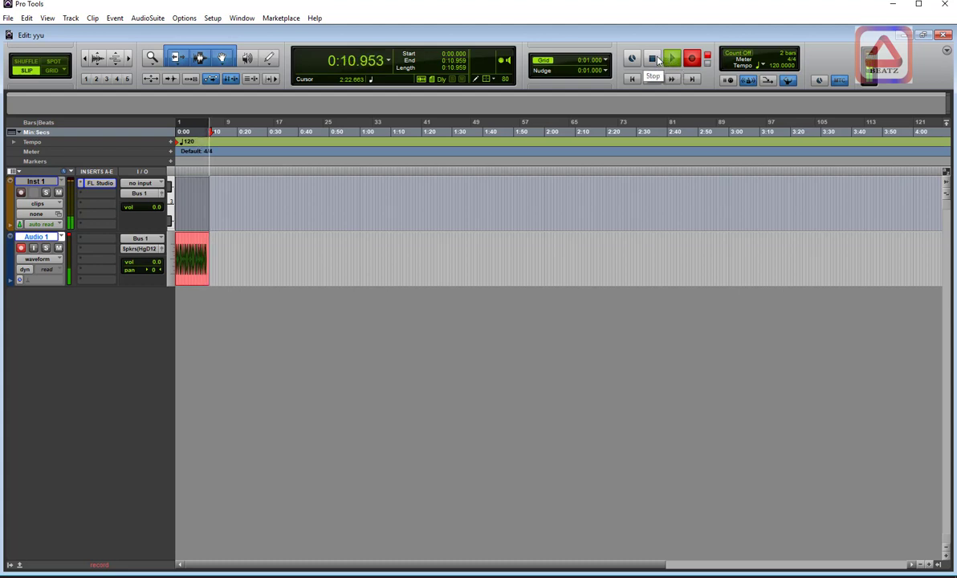
left_click(660, 61)
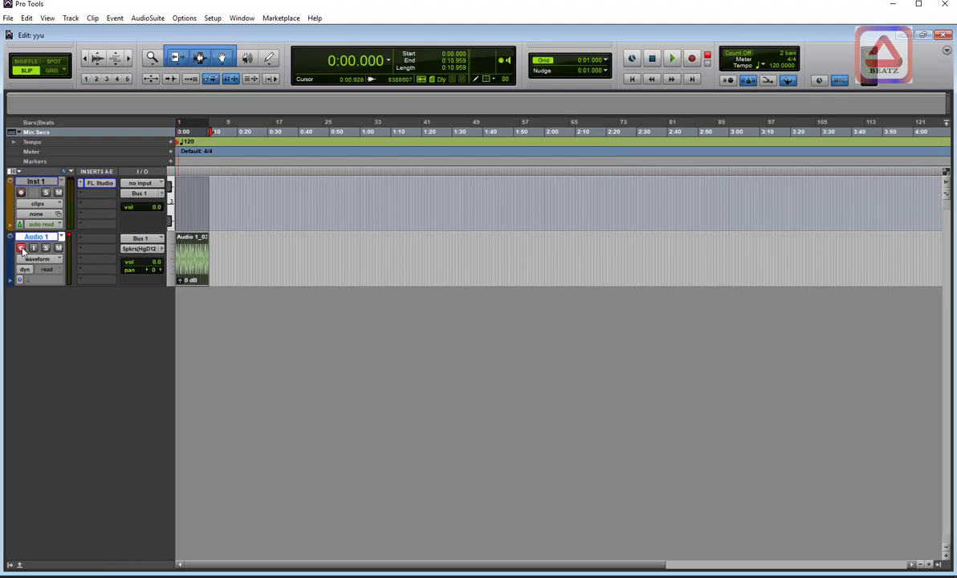
left_click(22, 249)
Mute the Inst 1 track and play back the recorded clip on Audio 1
left_click(58, 193)
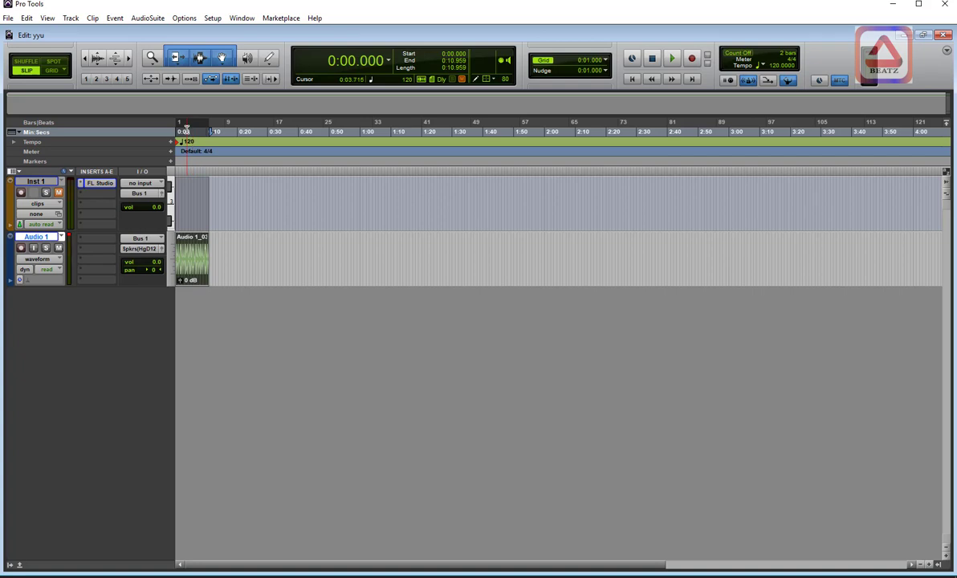
key("ctrl+bracketright")
key("ctrl+bracketright")
key("ctrl+bracketright")
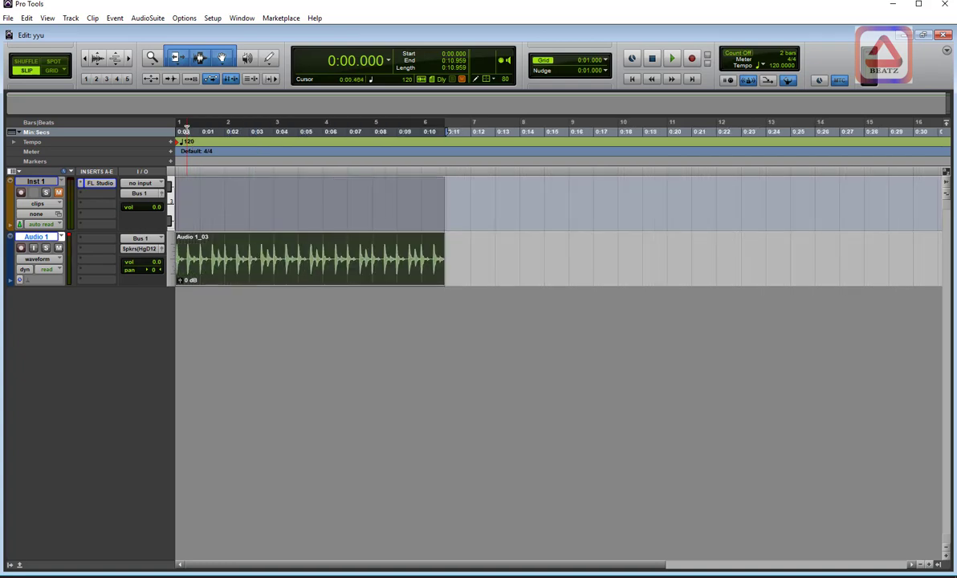
key("ctrl+bracketright")
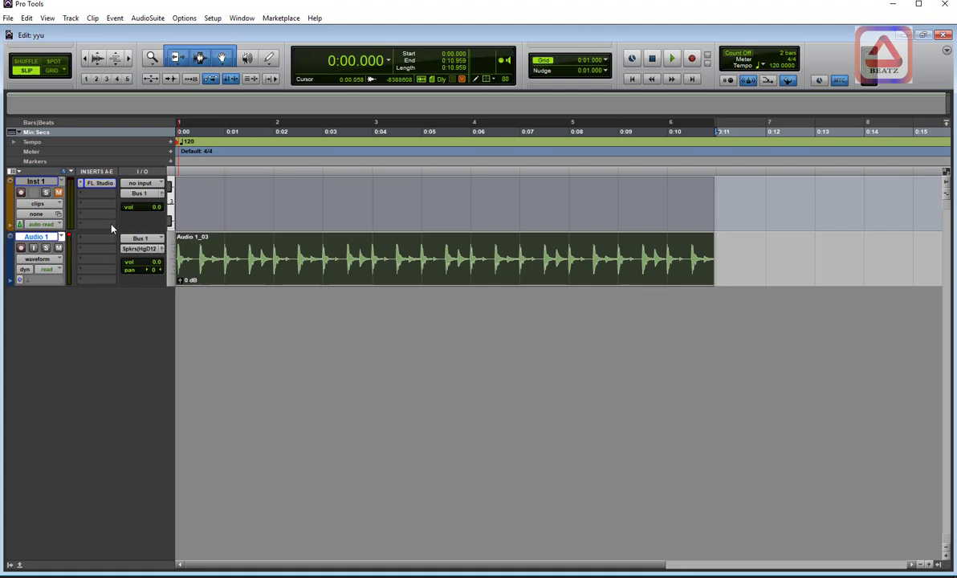
key("space")
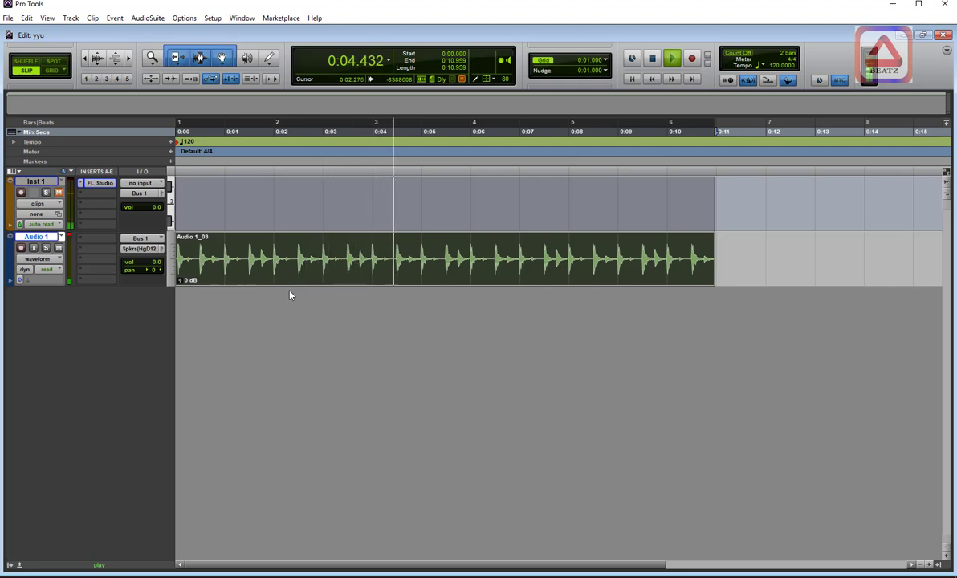
key("space")
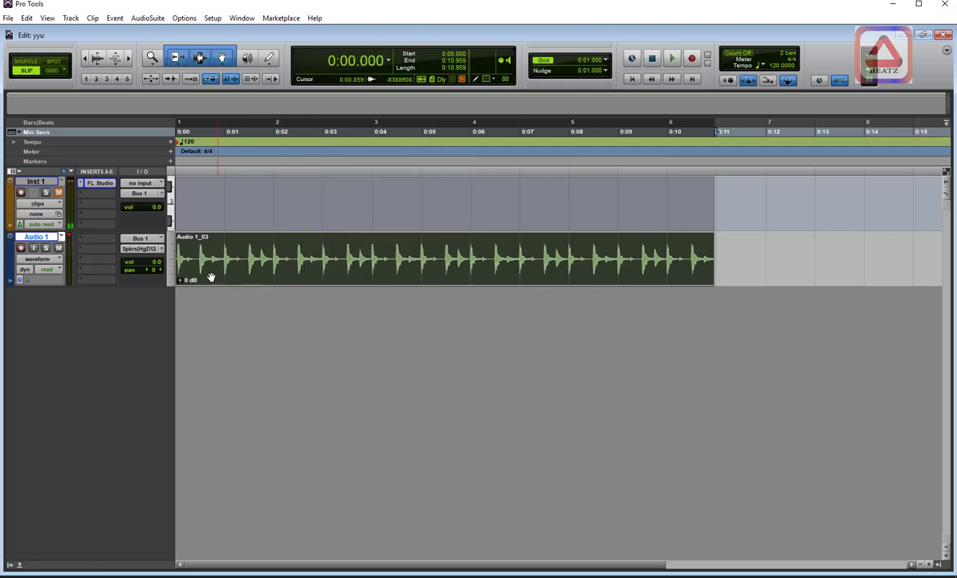
Insert Avid's Dyn3 Compressor/Limiter (mono) in the first insert of Audio 1 and reposition its window
left_click(89, 245)
mouse_move(129, 257)
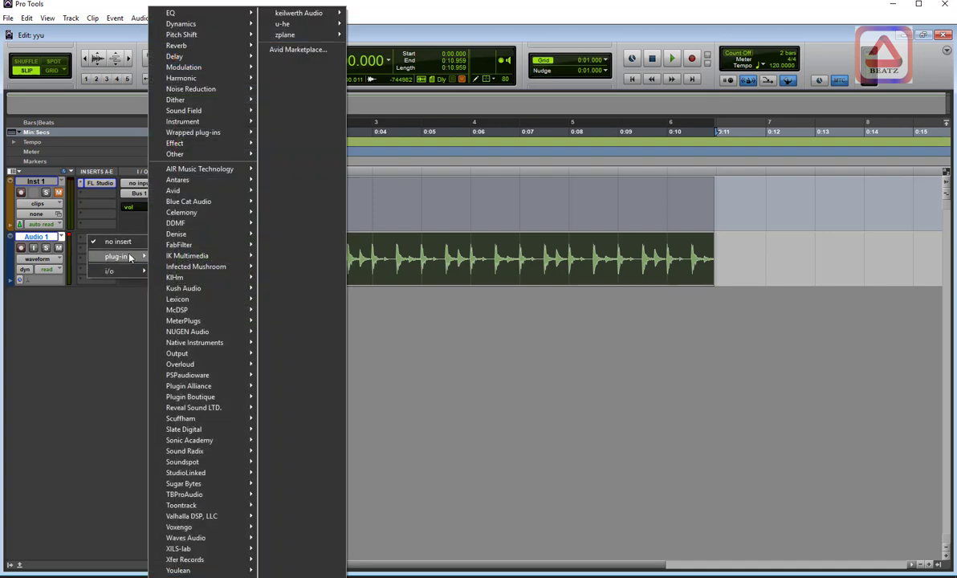
mouse_move(199, 198)
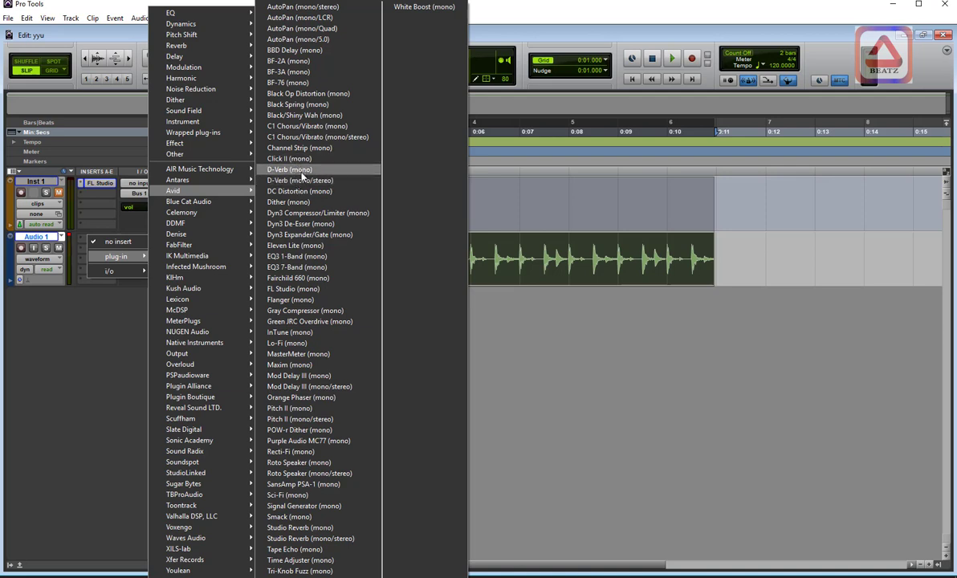
left_click(301, 214)
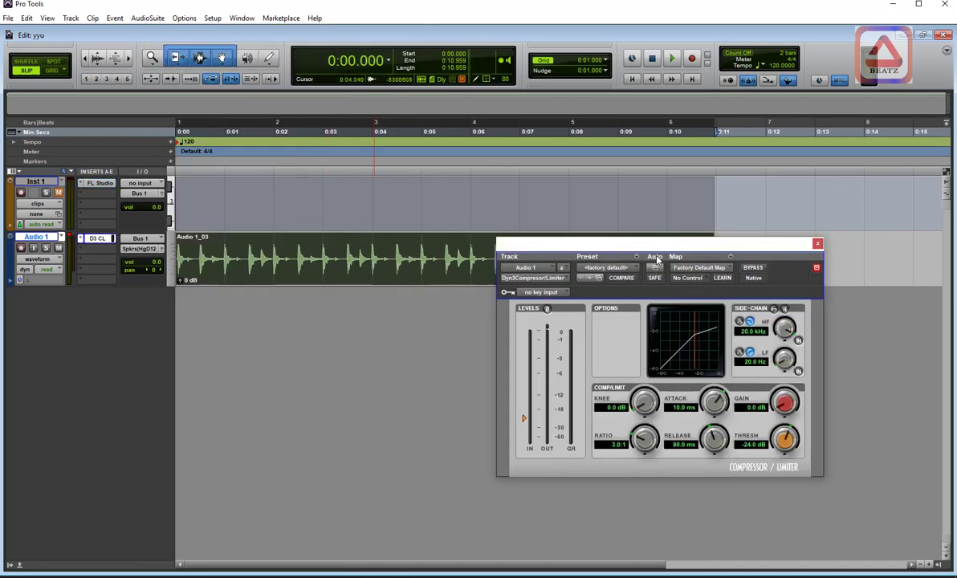
left_click_drag(651, 253, 594, 204)
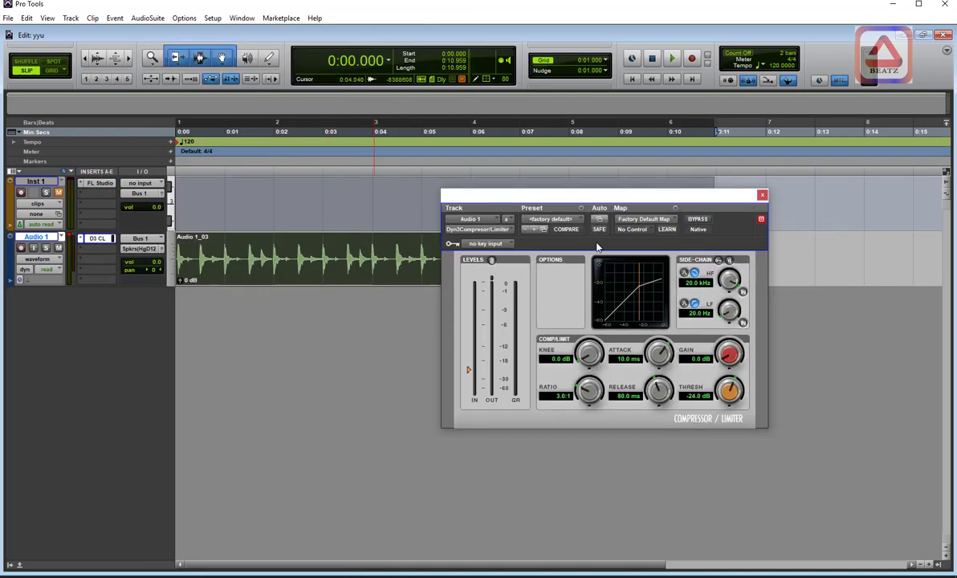
Set the compressor's attack to 300 ms and its knee to about 5.1 dB while listening to Audio 1
key("space")
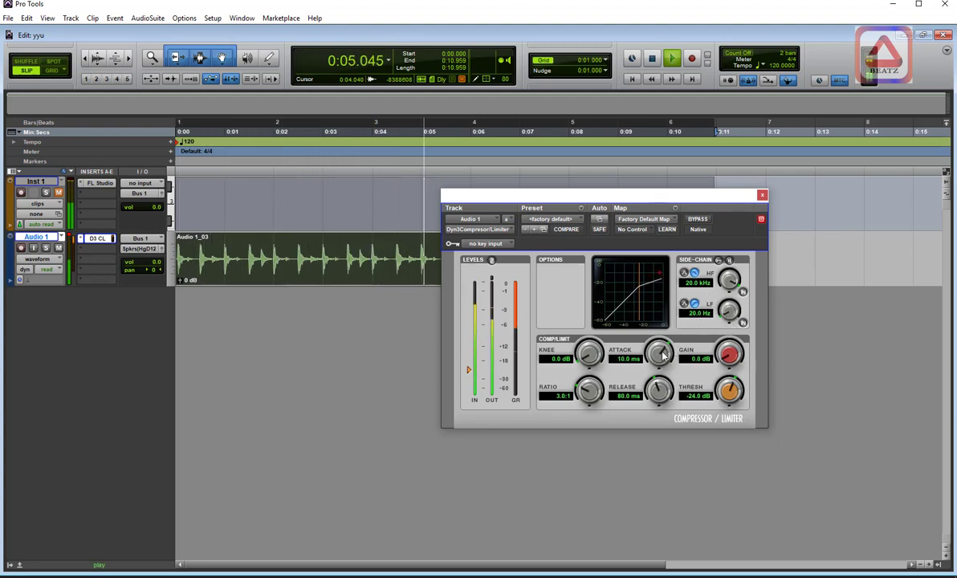
left_click_drag(662, 359, 660, 290)
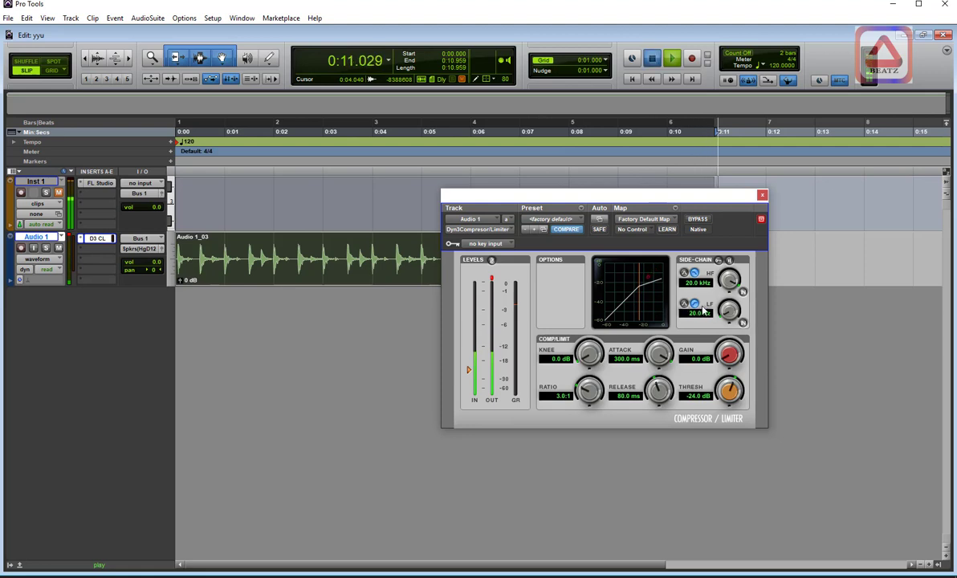
key("space")
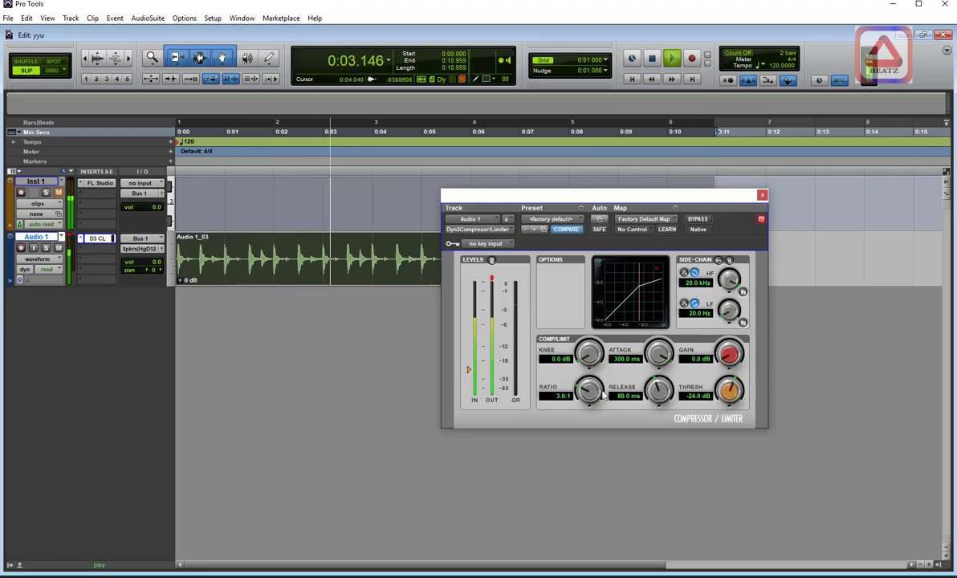
left_click_drag(589, 360, 590, 333)
key("space")
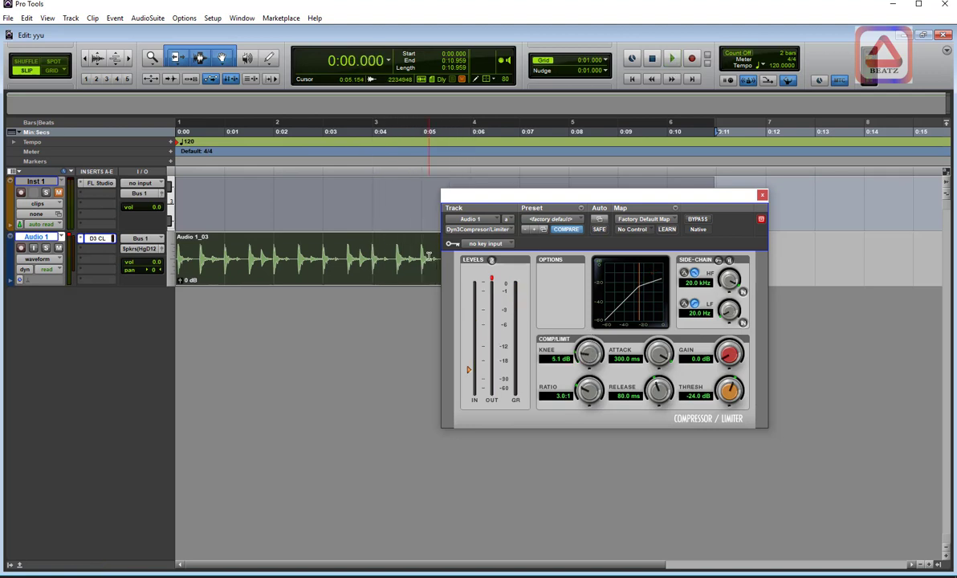